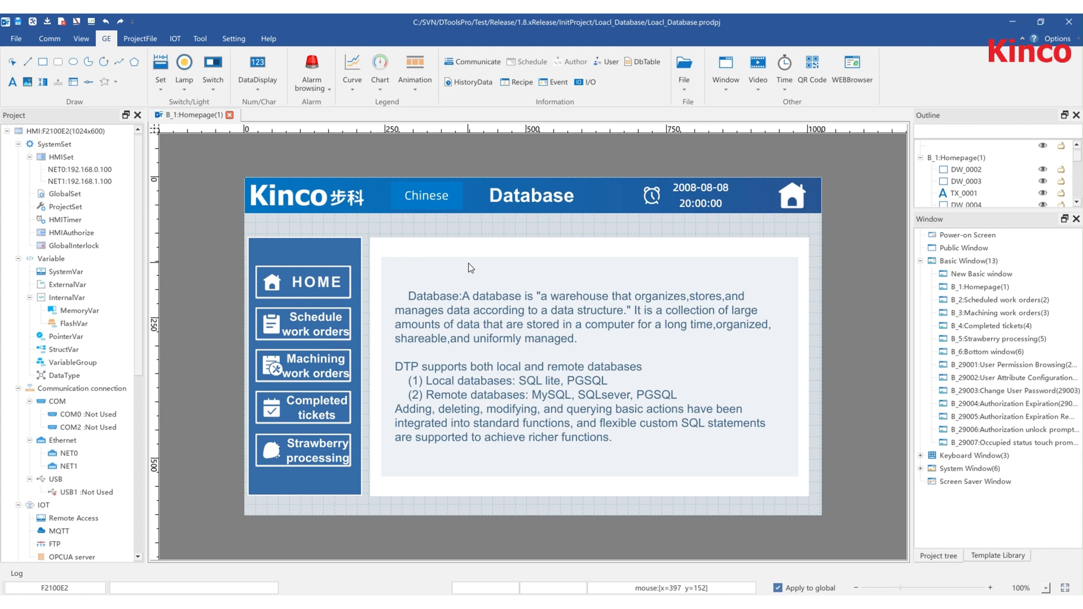
- Open the NetDB database configuration from the project tree
scroll(102, 387, "down", 4)
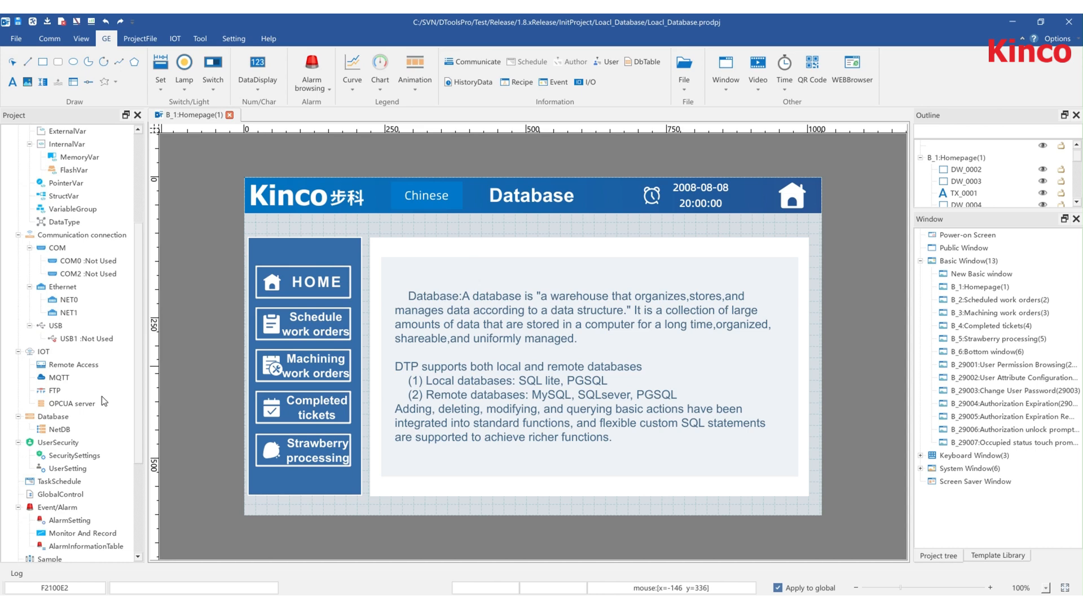
double_click(60, 429)
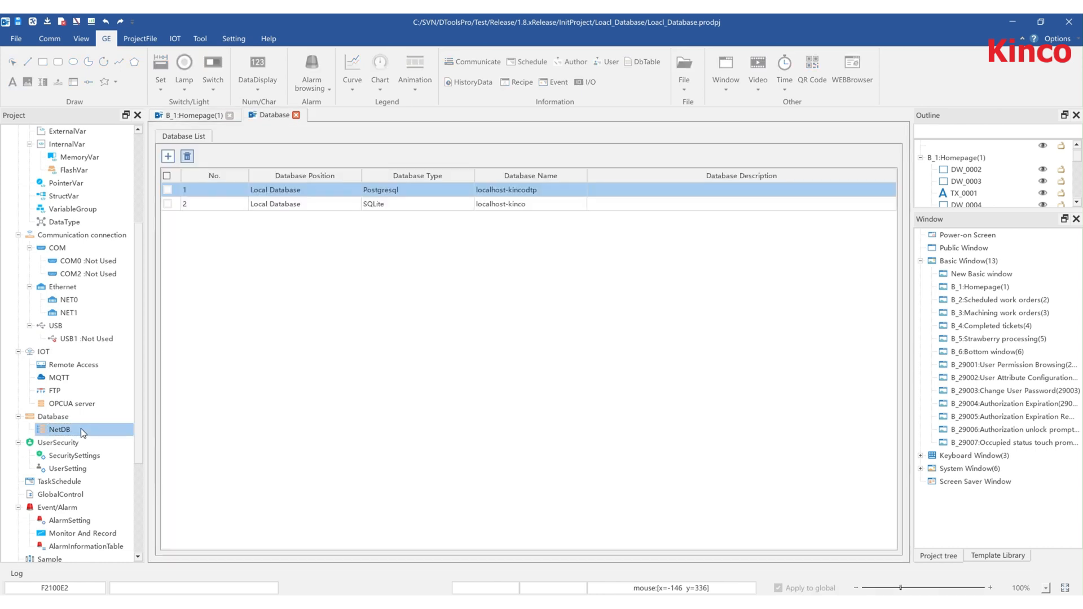
- Try adding a new local database entry of type Postgresql
left_click(169, 156)
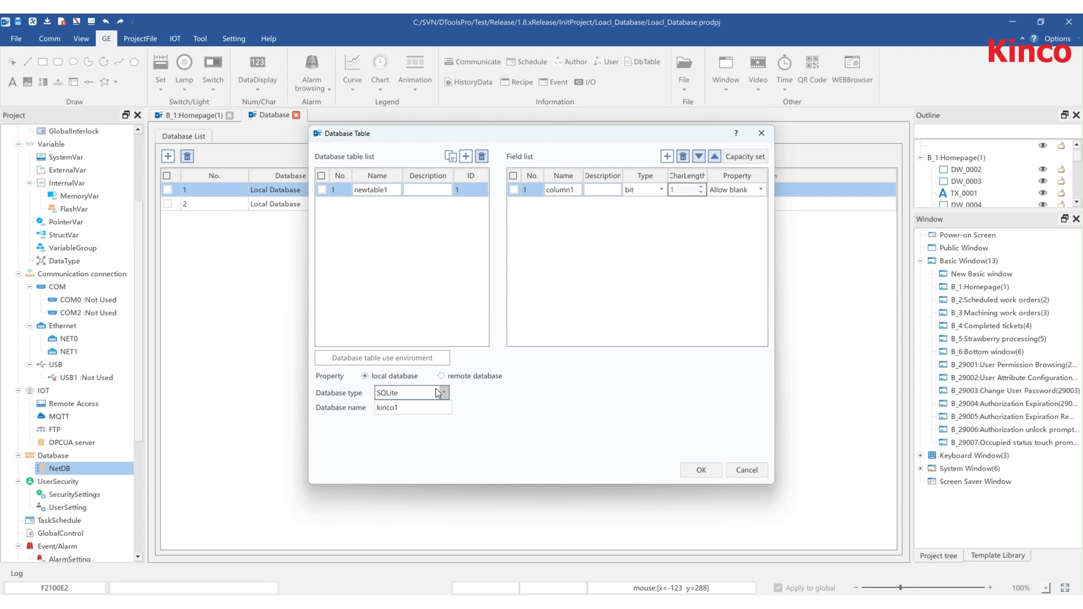
left_click(407, 392)
left_click(405, 416)
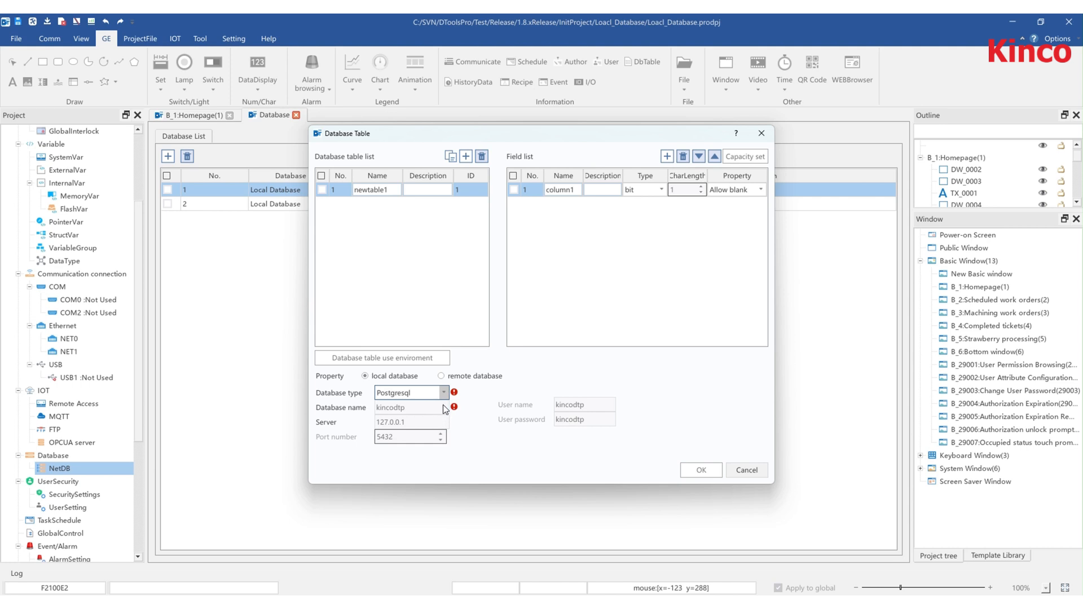
left_click(751, 470)
- Review the tables and fields of the localhost-kincodtp Postgresql database
double_click(222, 193)
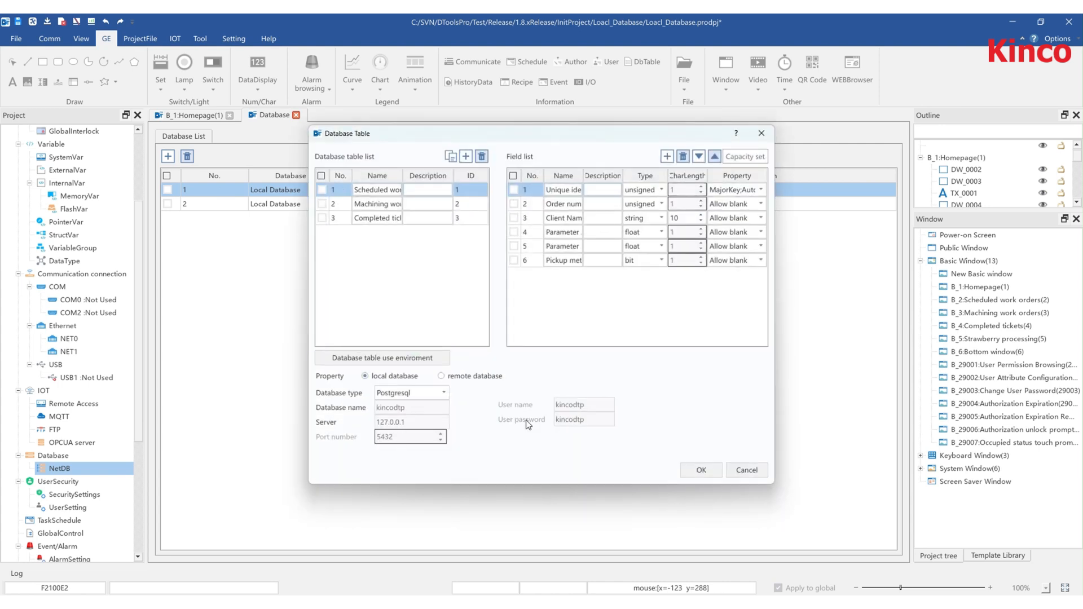
left_click(347, 206)
left_click(348, 206)
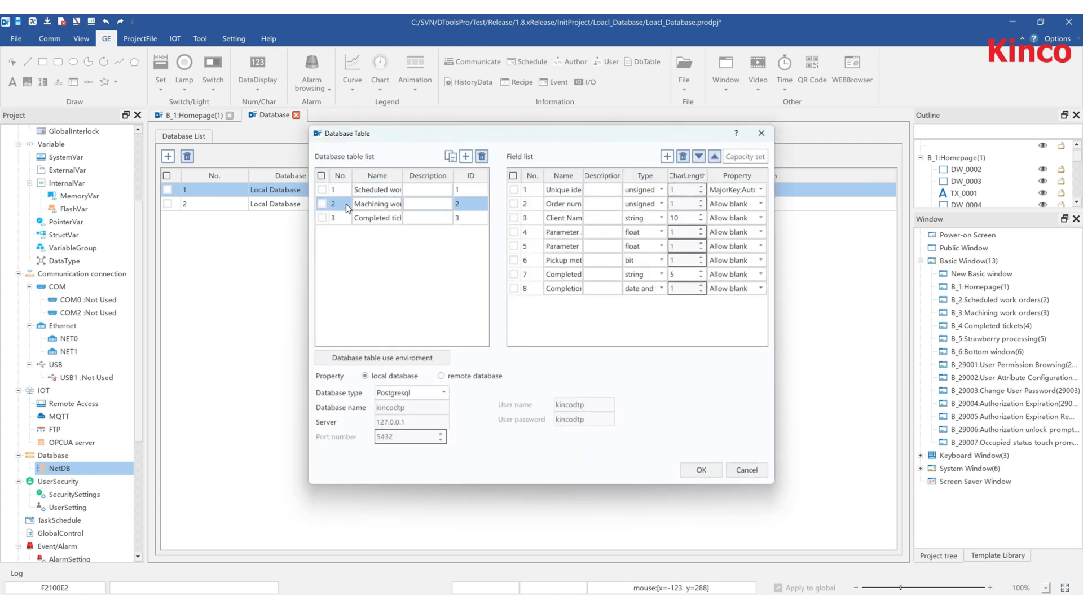
left_click(348, 218)
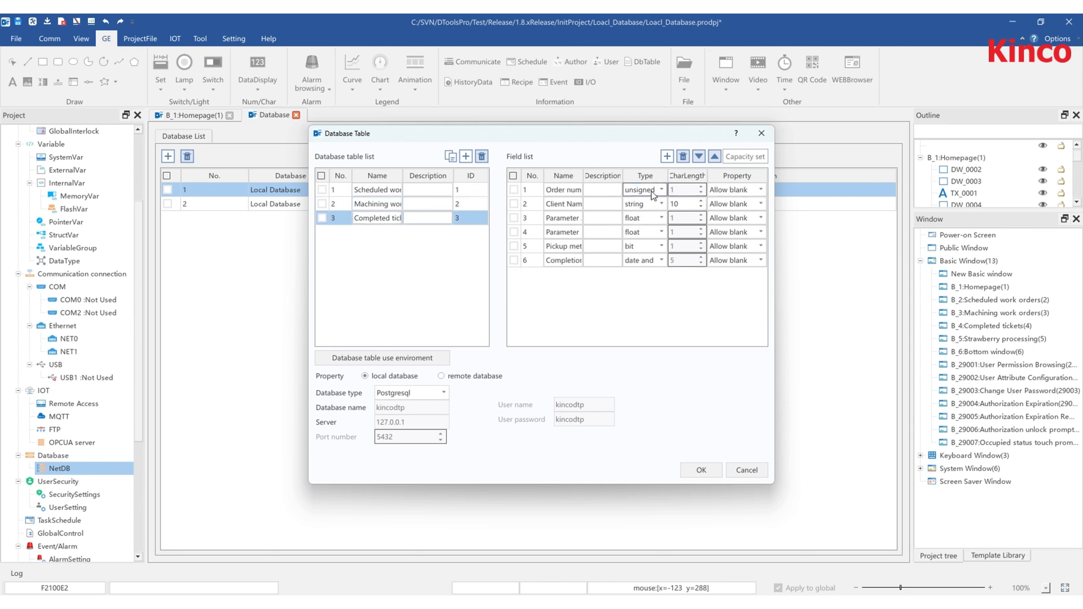
left_click(653, 191)
left_click(653, 193)
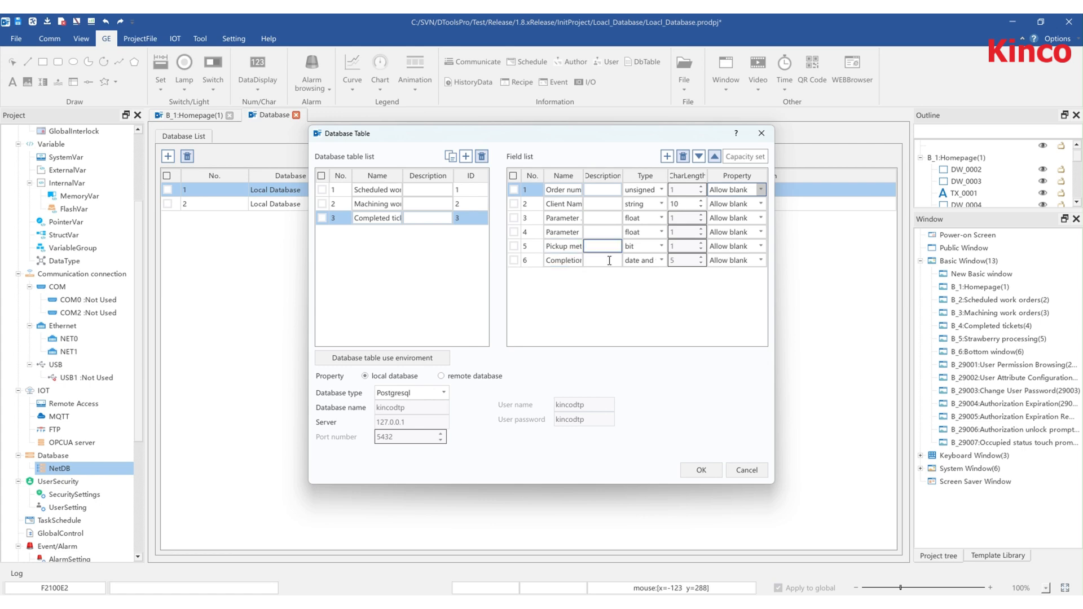
left_click(703, 468)
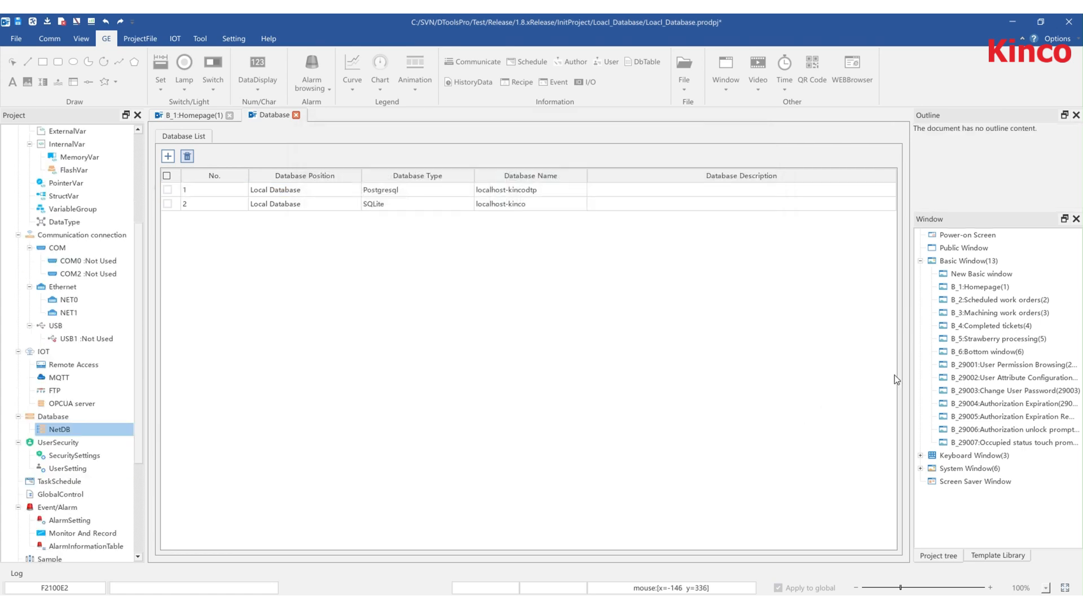
- Open the Scheduled work orders window and try inserting a data table bound to the Scheduled work orders table
double_click(978, 306)
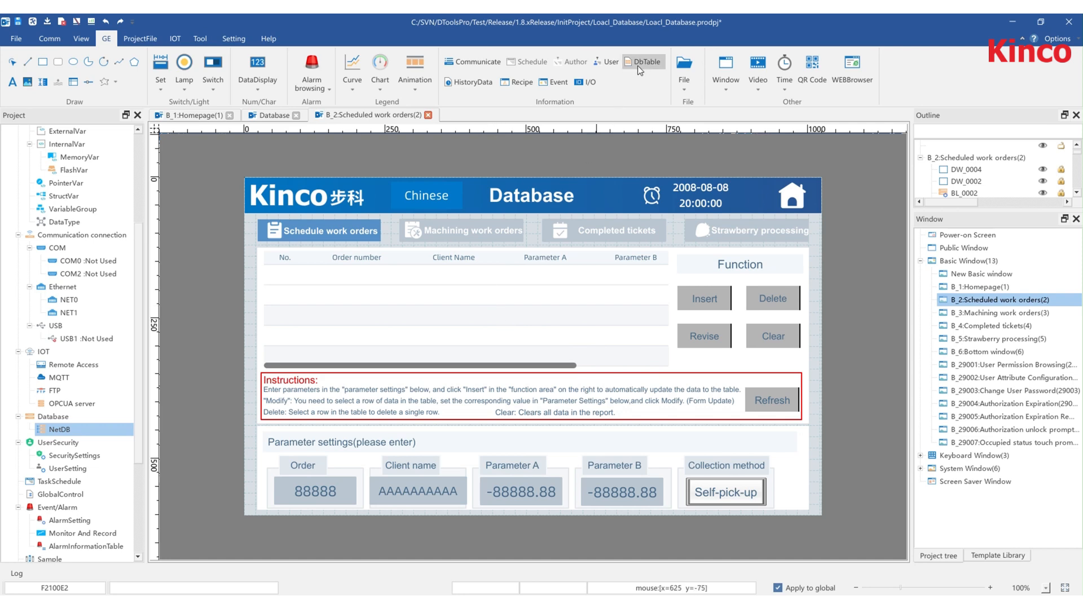
left_click(651, 60)
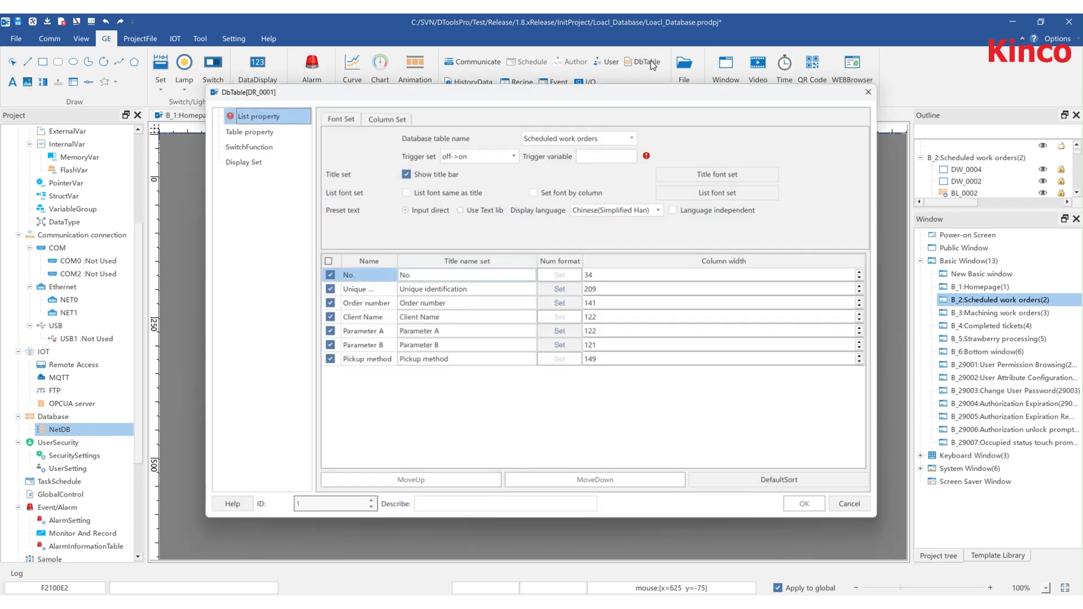
left_click(565, 141)
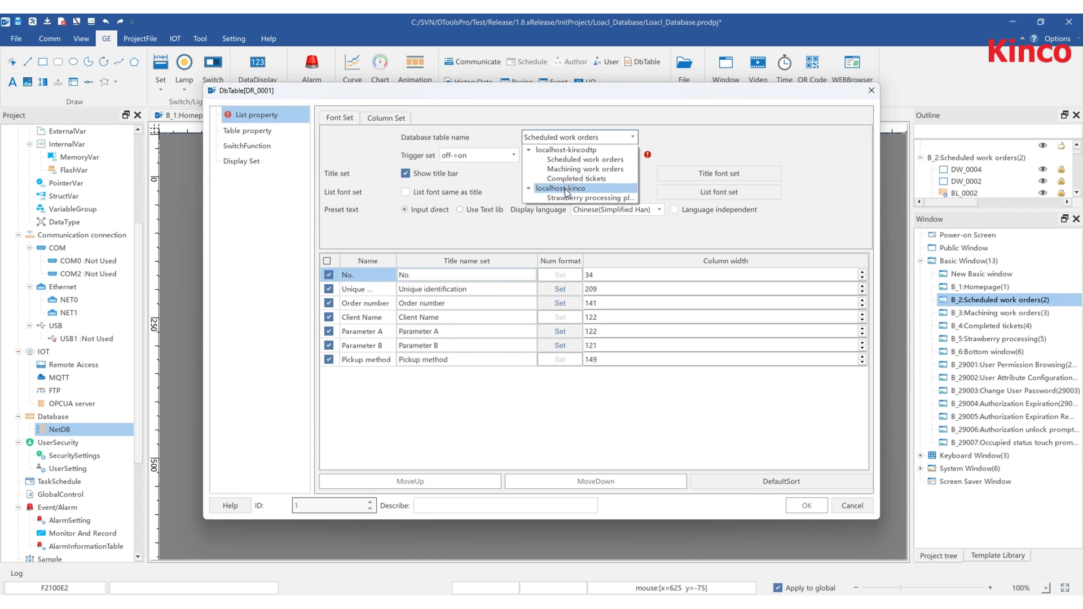
left_click(585, 159)
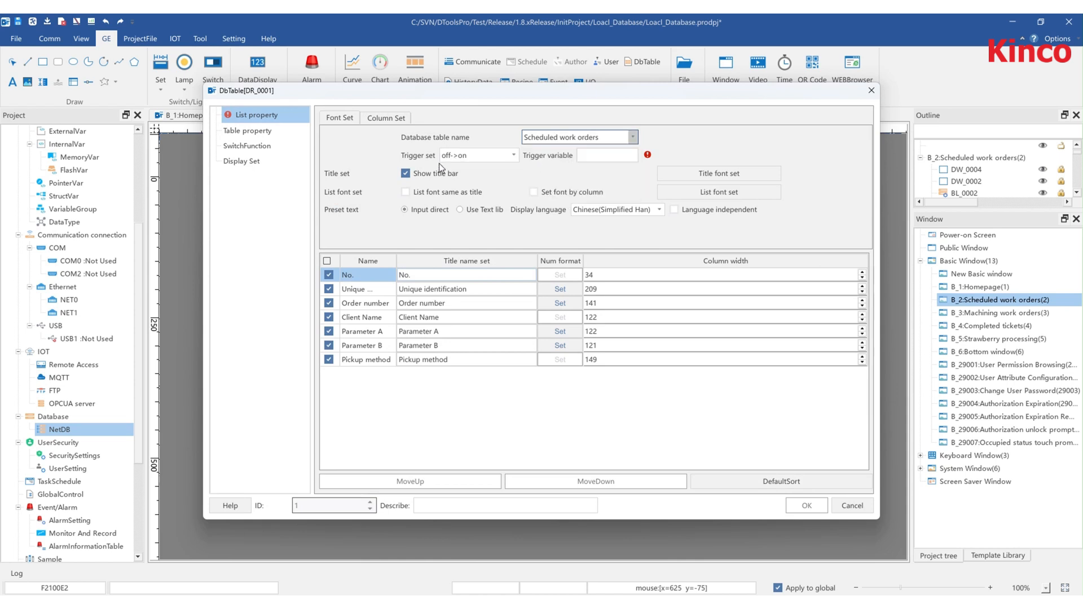
left_click(439, 161)
left_click(576, 161)
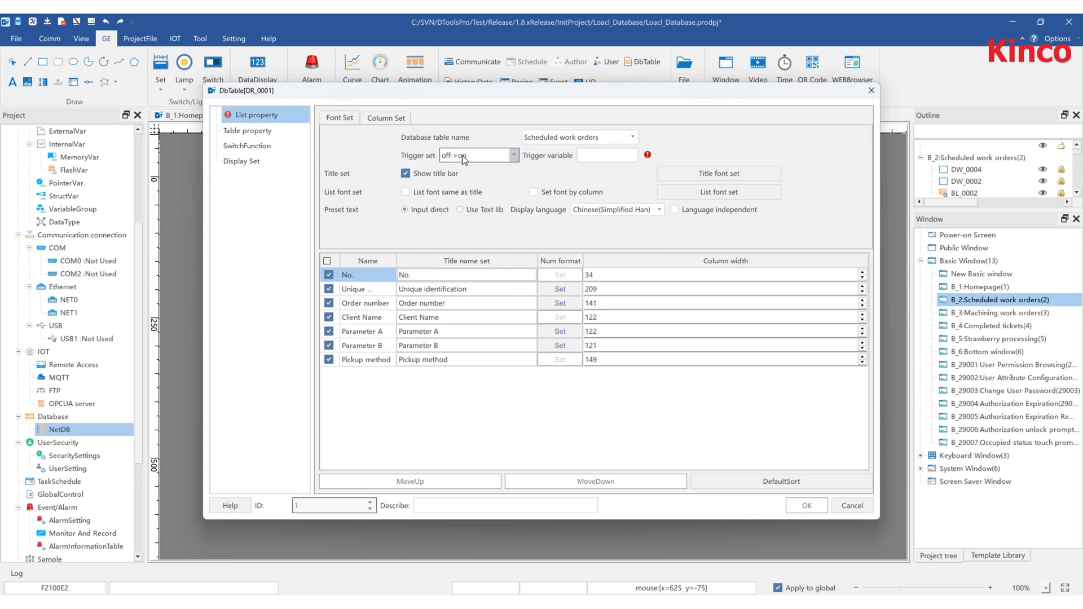
left_click(596, 161)
left_click(283, 96)
left_click(333, 105, "ctrl")
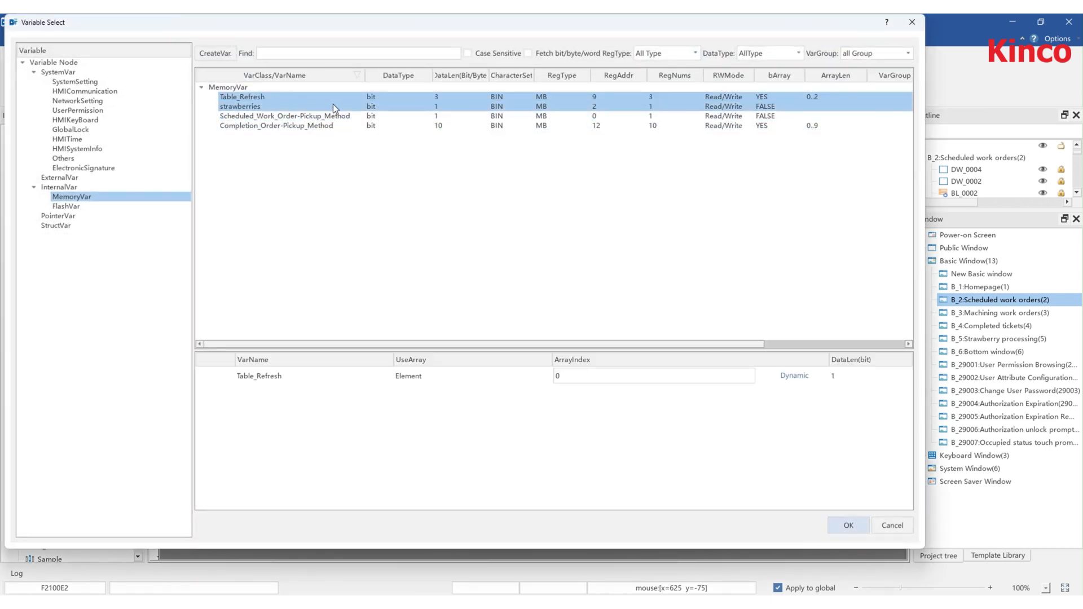
left_click(917, 23)
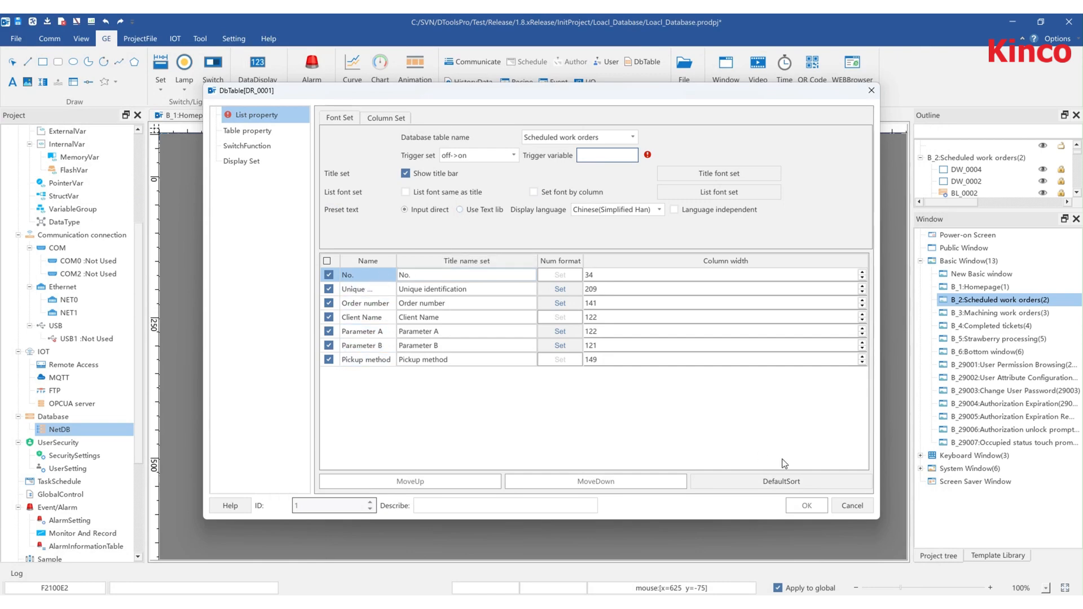
left_click(852, 506)
- Inspect the properties of the existing data table in the Scheduled work orders window
double_click(515, 337)
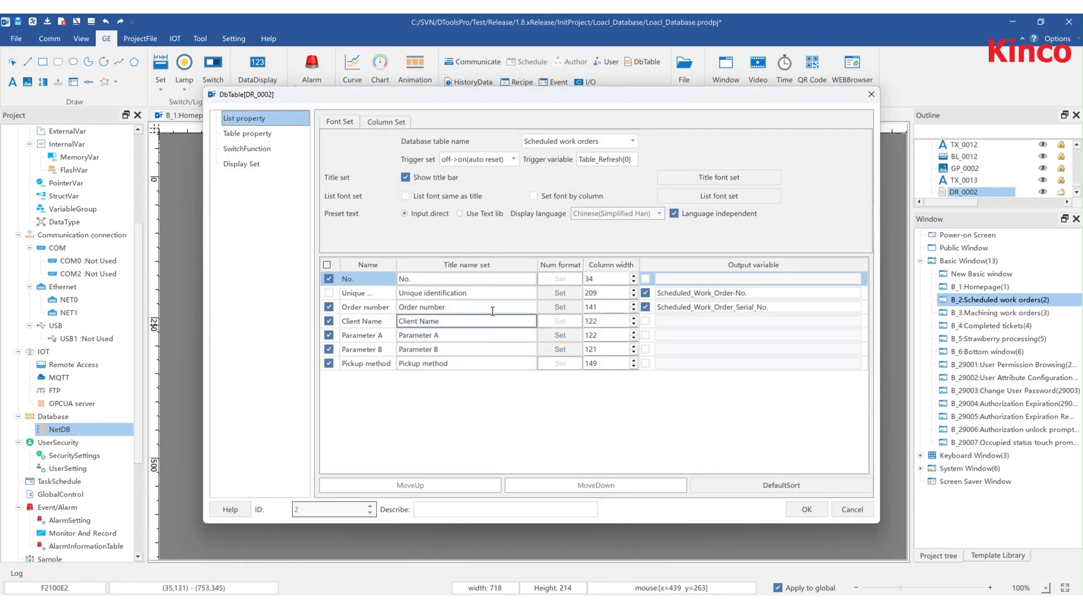
left_click(804, 513)
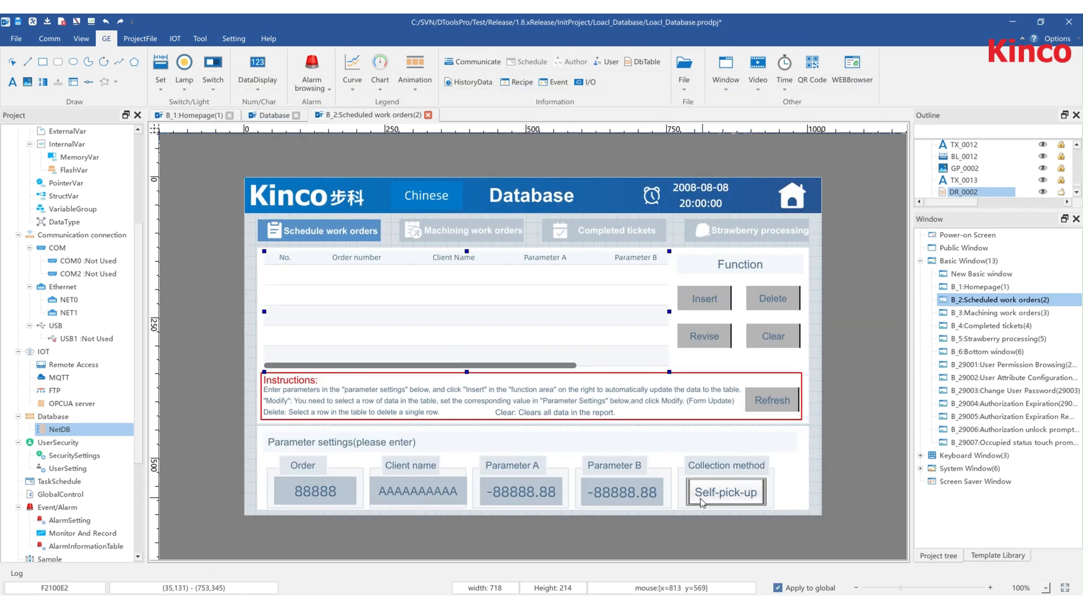
- Try setting up a new database action button with the Data Transfer function
left_click(161, 82)
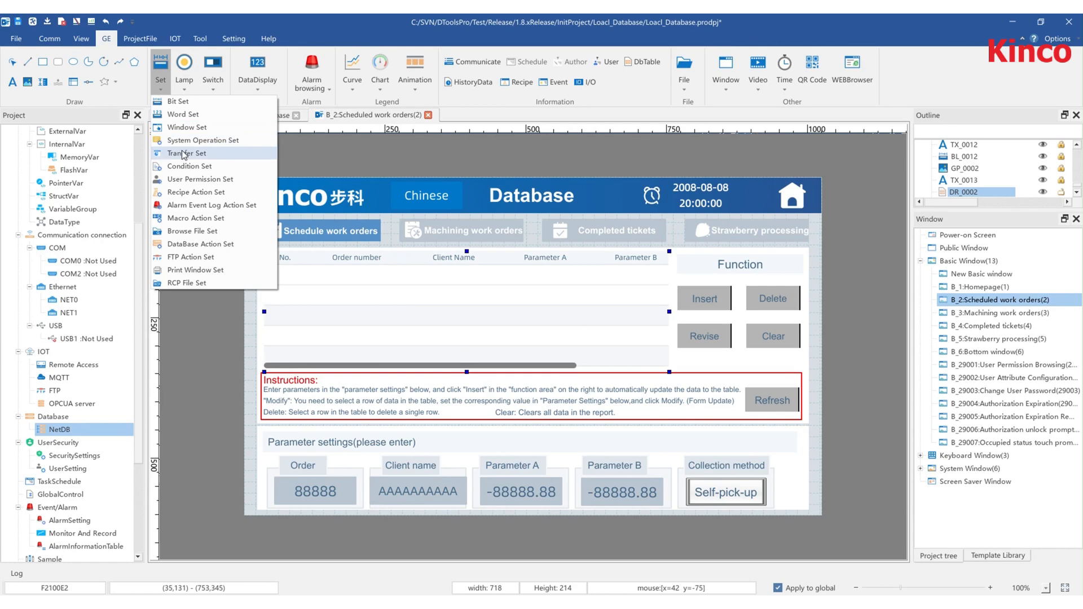
left_click(195, 244)
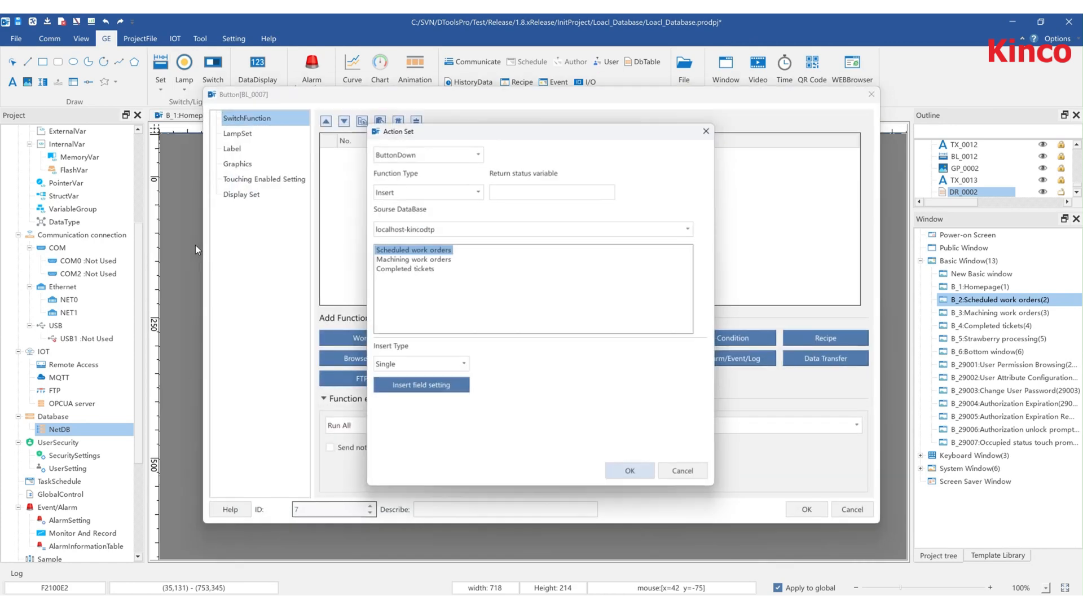
left_click(482, 189)
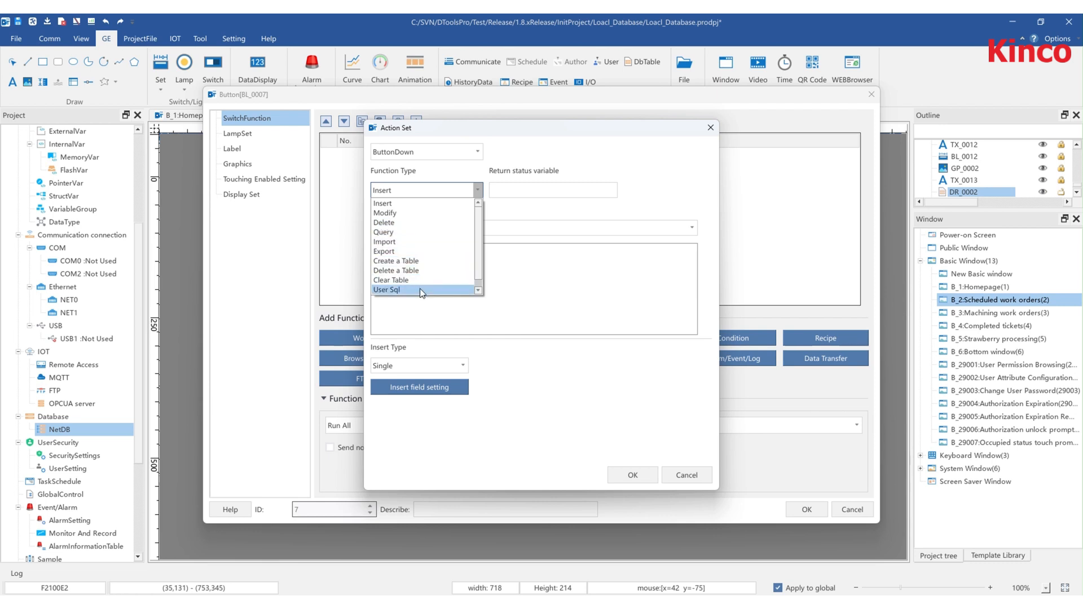
scroll(479, 283, "down", 1)
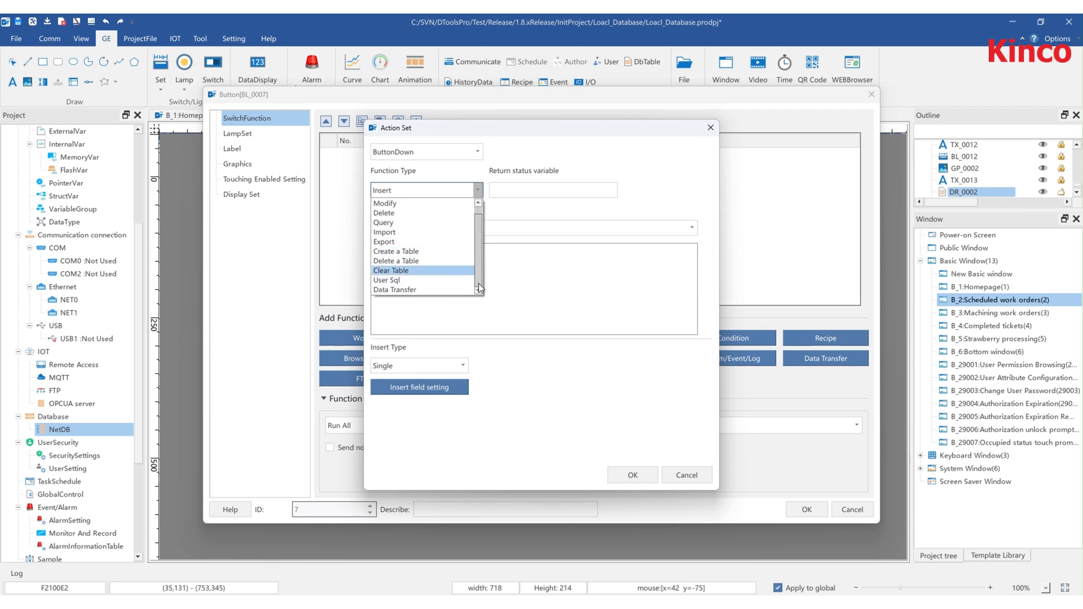
left_click(446, 289)
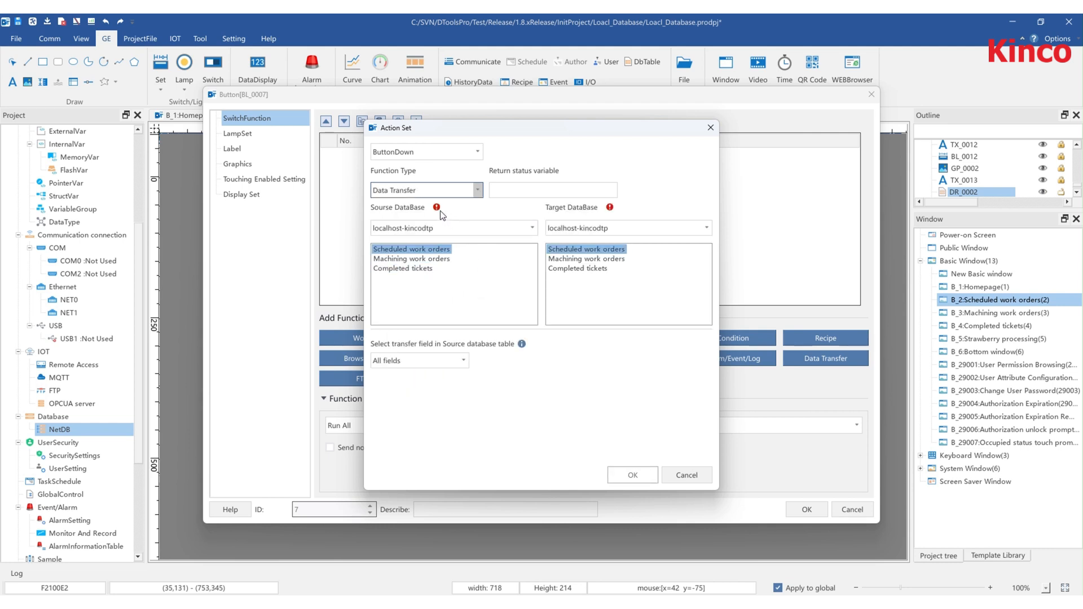
mouse_move(438, 213)
mouse_move(522, 345)
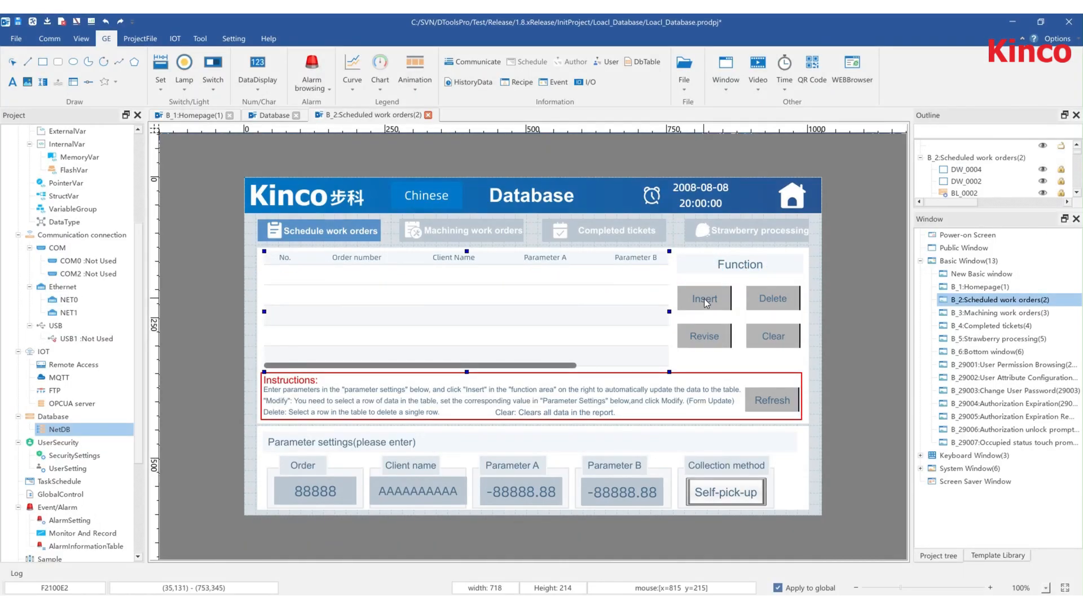
- Open the Insert button's database action and its insert field settings
double_click(704, 299)
double_click(527, 153)
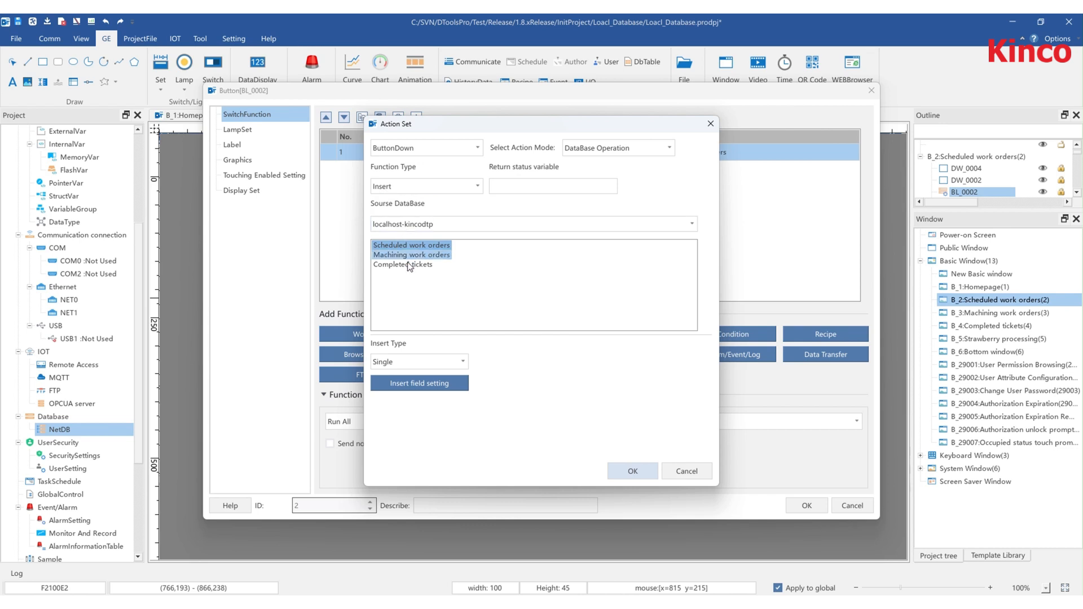
left_click(390, 363)
left_click(397, 370)
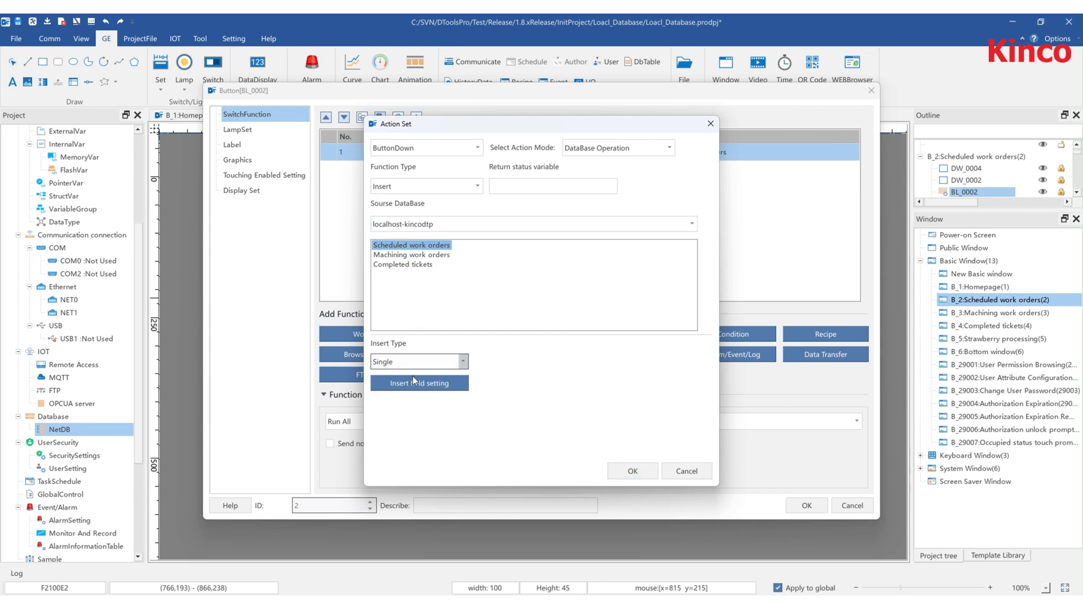
left_click(416, 384)
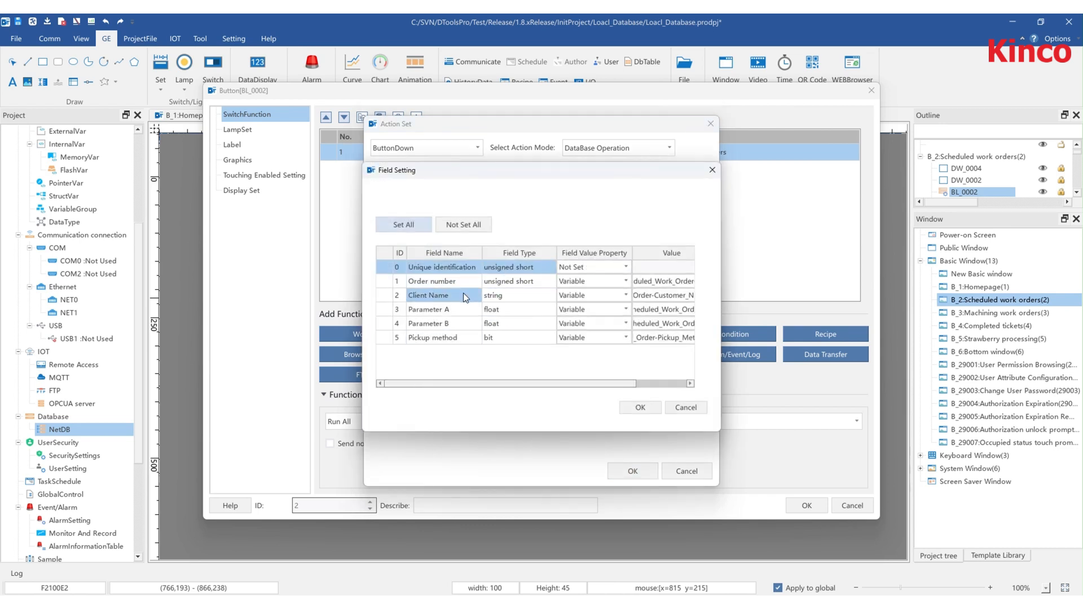
- Try other value properties for the Unique identification field, reset it to Not Set, and close the dialogs
left_click(592, 267)
left_click(595, 269)
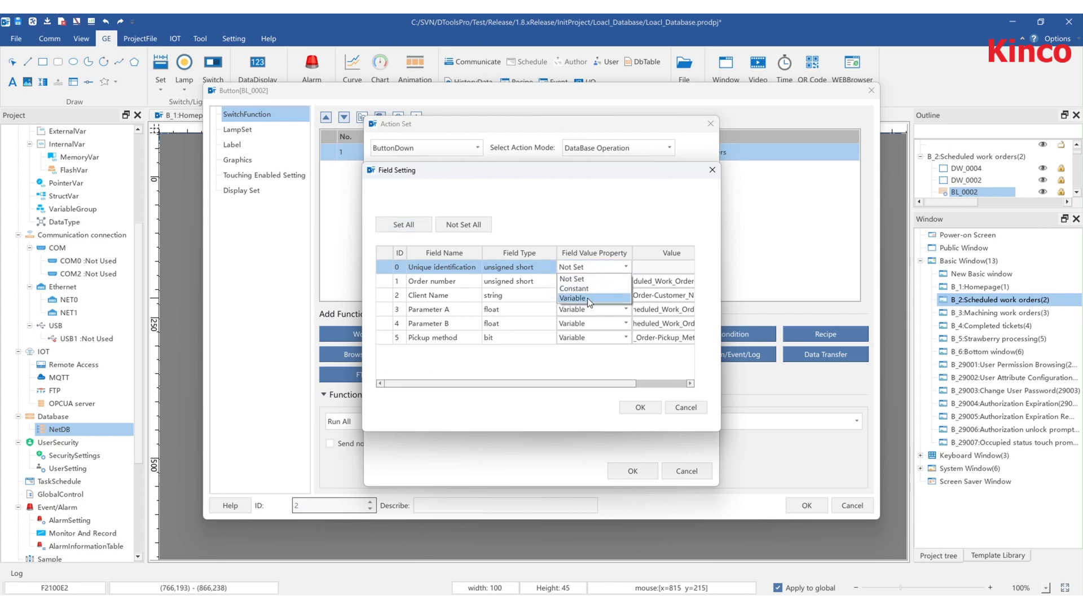
left_click(591, 286)
left_click(599, 268)
left_click(596, 300)
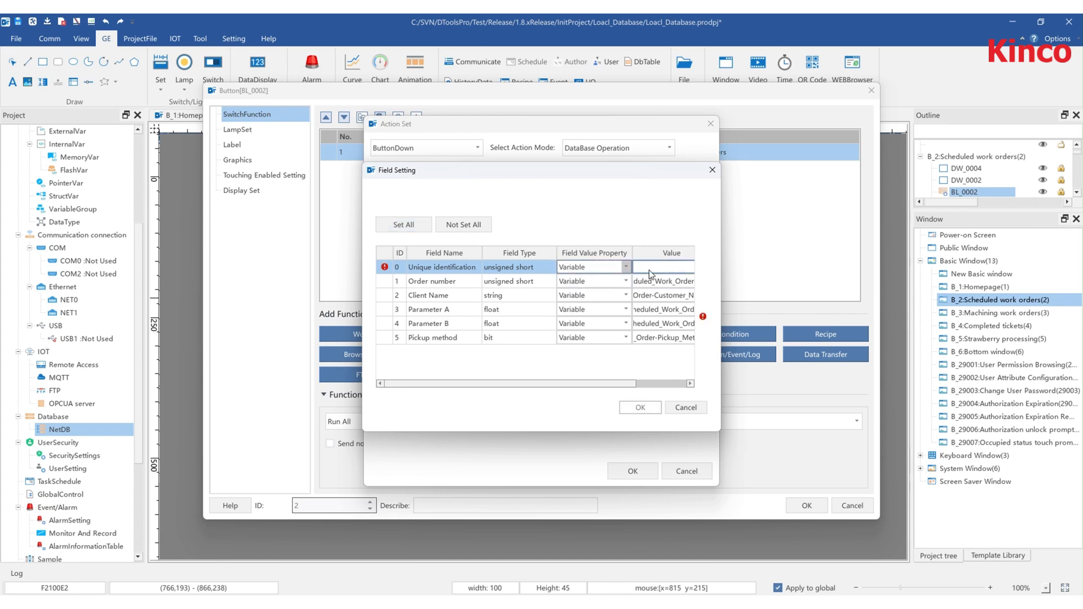
left_click(651, 269)
left_click(913, 23)
left_click(593, 267)
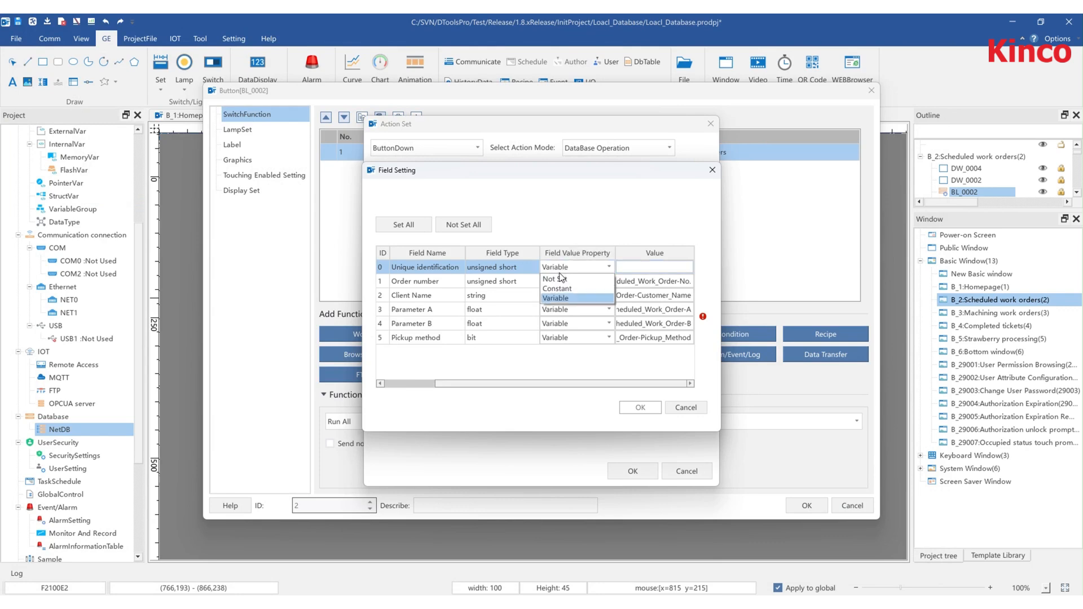
left_click(570, 279)
left_click(642, 407)
left_click(632, 471)
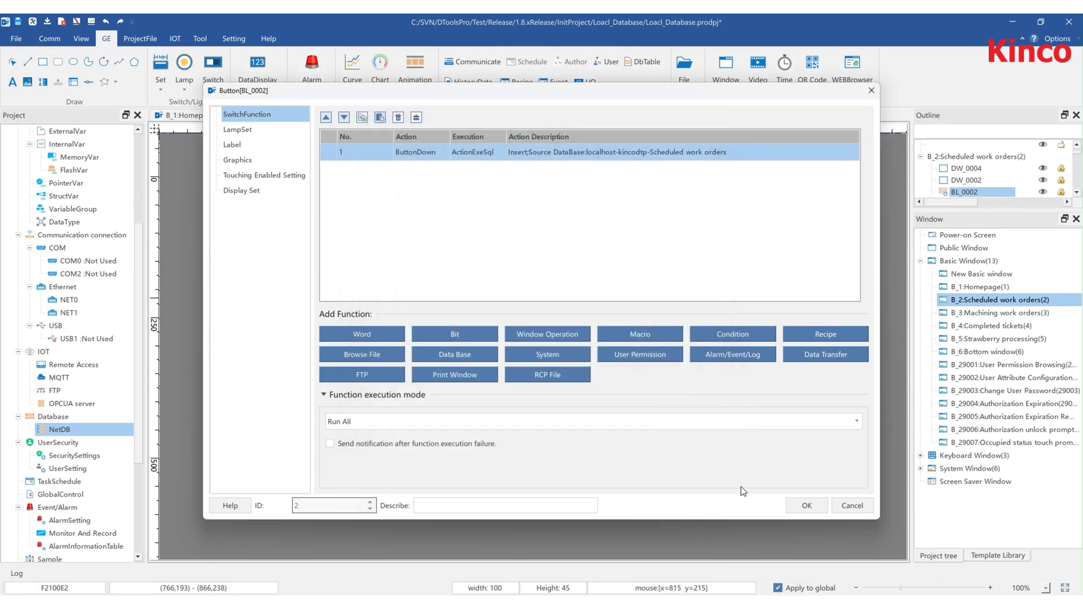
left_click(807, 505)
- Review the Delete button's database delete action and its delete condition
double_click(788, 297)
double_click(524, 151)
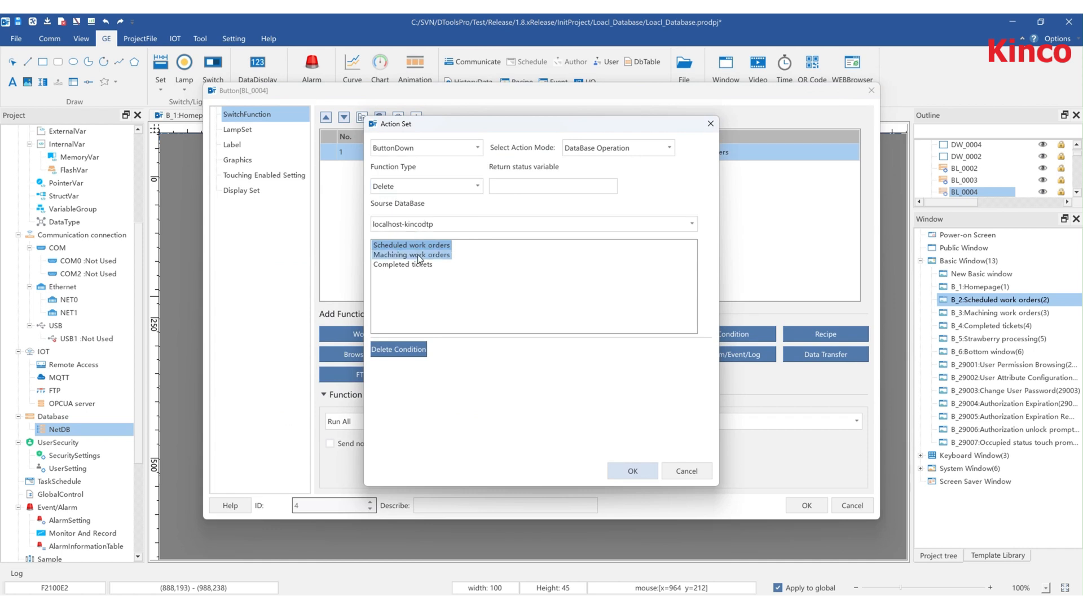
left_click(399, 349)
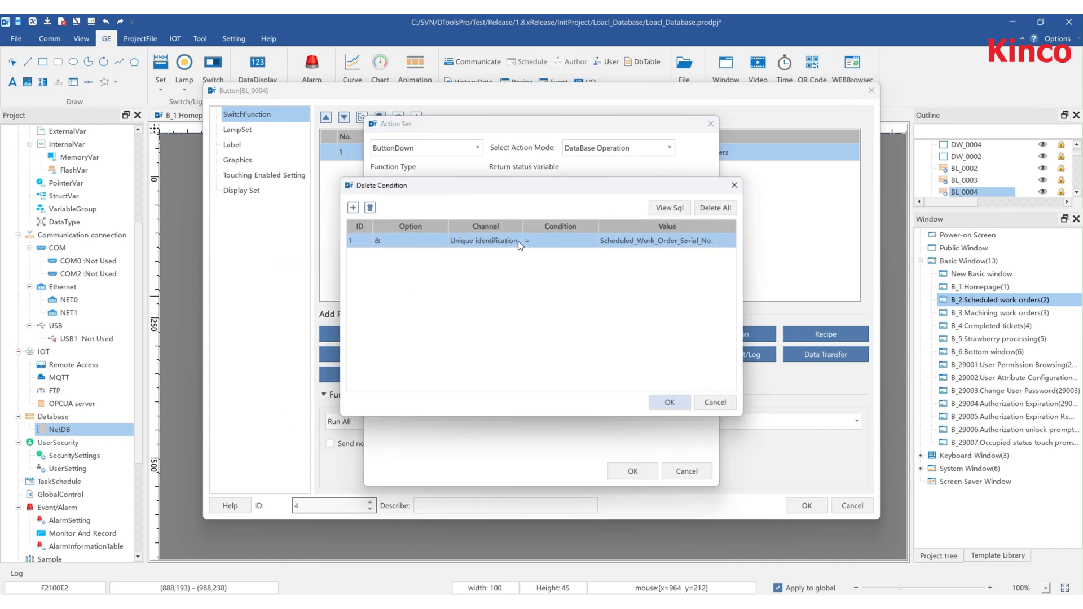
left_click(670, 403)
left_click(632, 471)
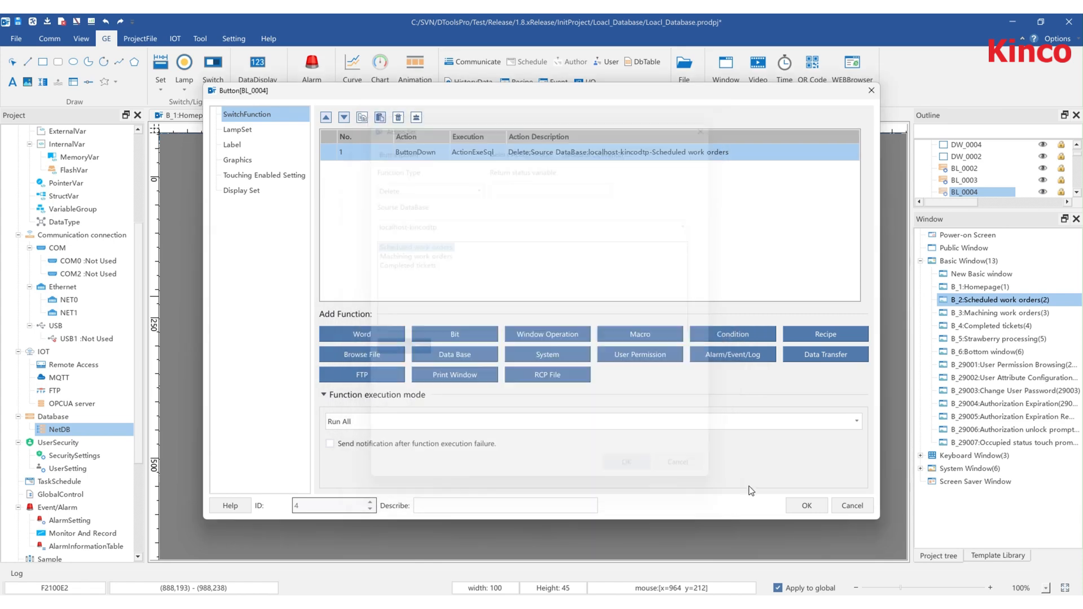
left_click(807, 505)
- Review the Revise button's database modify action, its modify condition and update field settings, then close the dialogs
double_click(705, 337)
double_click(560, 151)
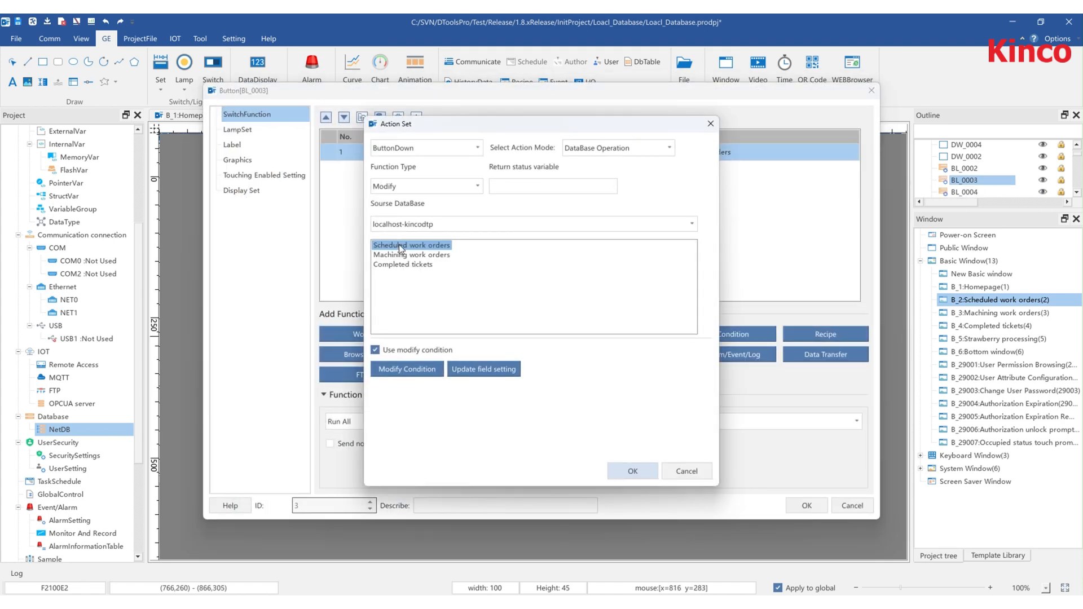
left_click(406, 370)
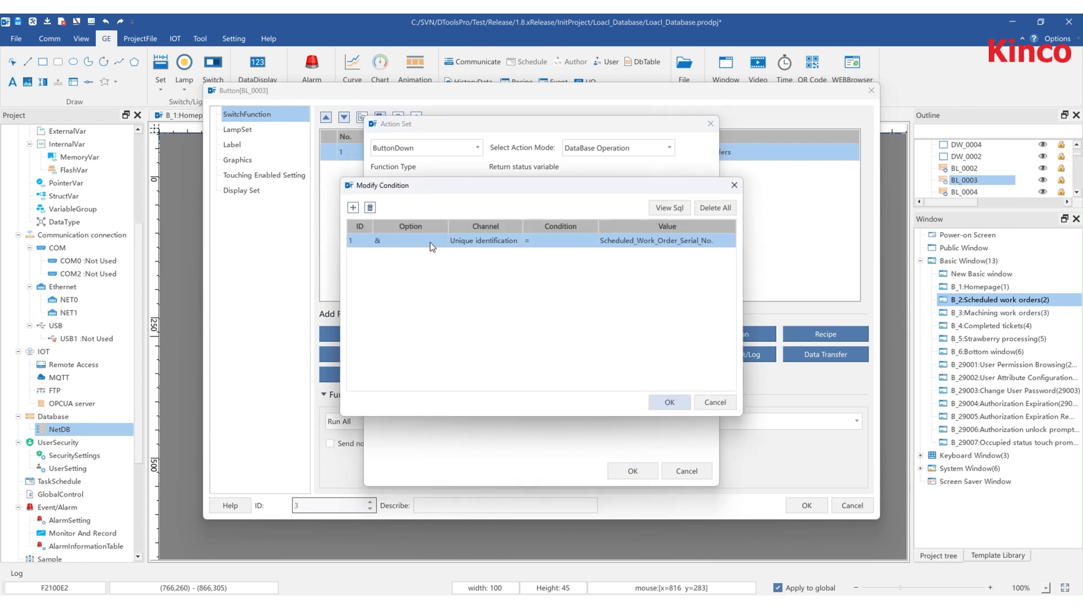
left_click(673, 404)
left_click(496, 369)
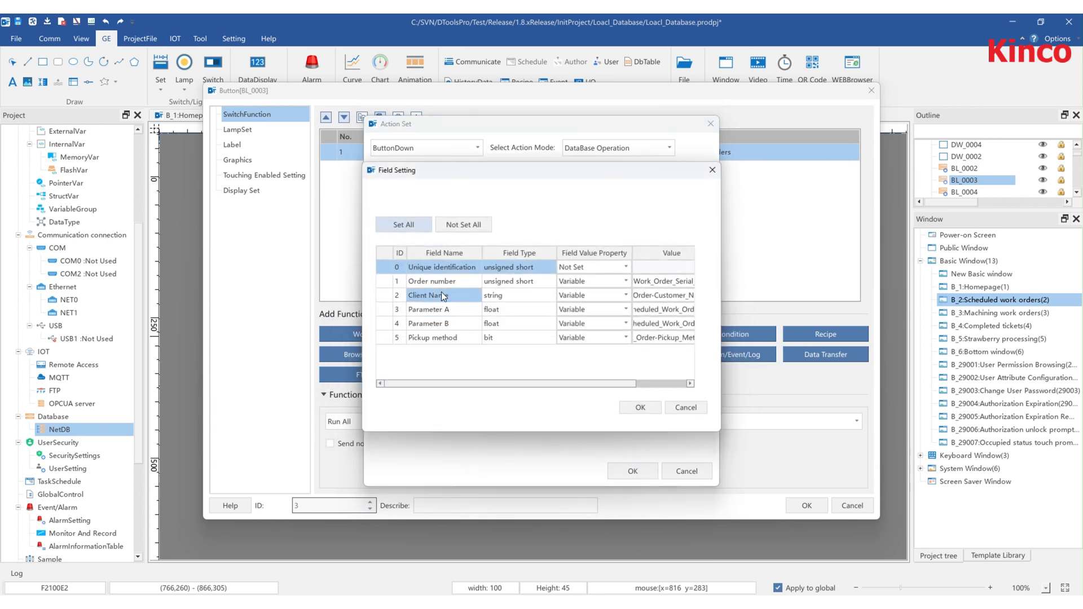
left_click(641, 407)
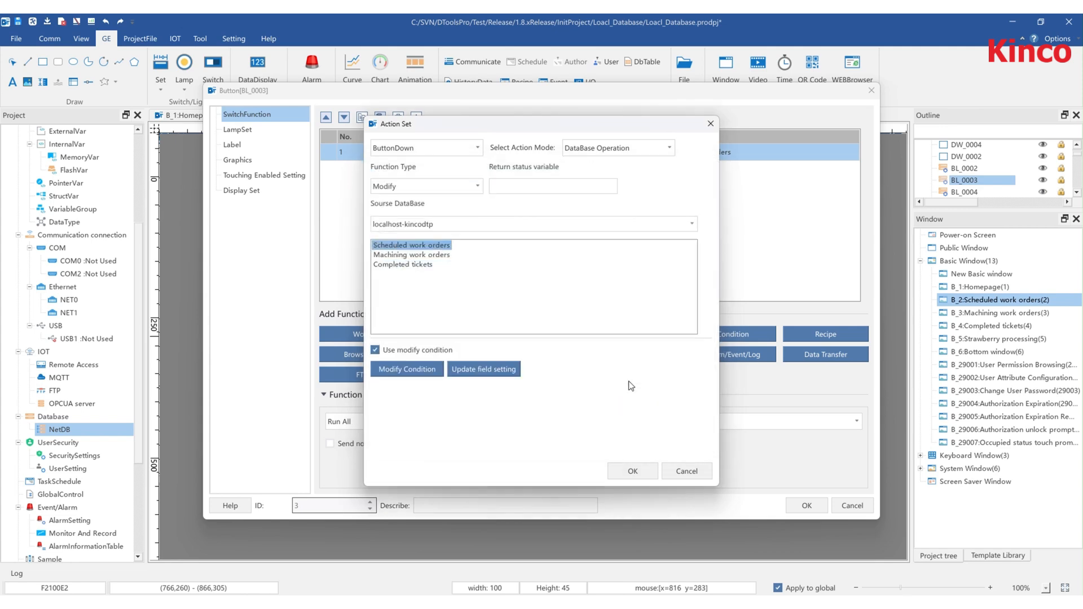
left_click(633, 471)
left_click(807, 506)
- Review the Clear button's Clear Table action on the Scheduled work orders table and close the dialogs
double_click(774, 338)
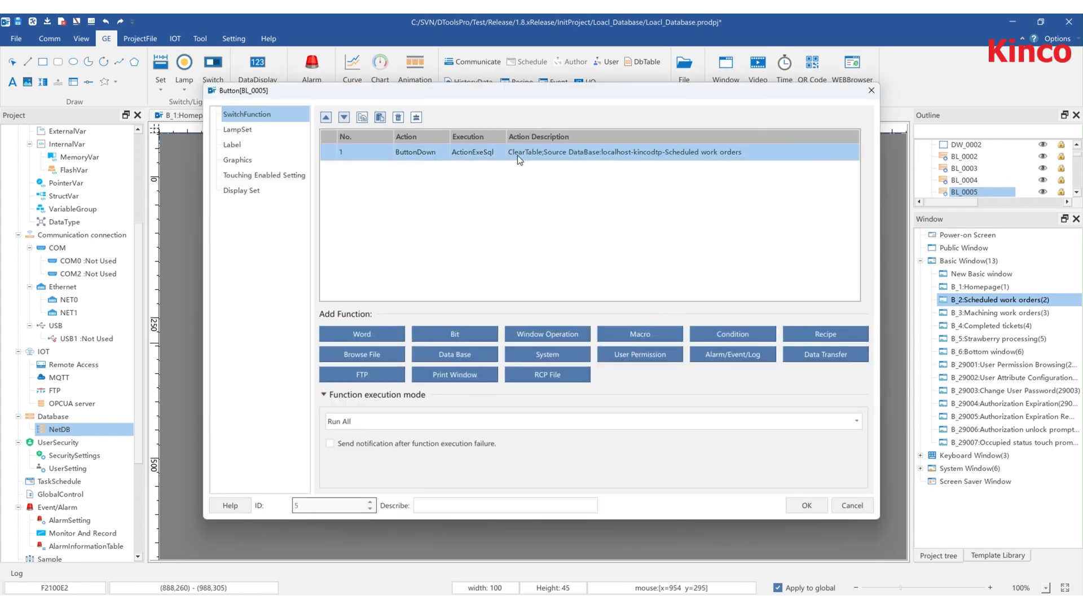
double_click(517, 155)
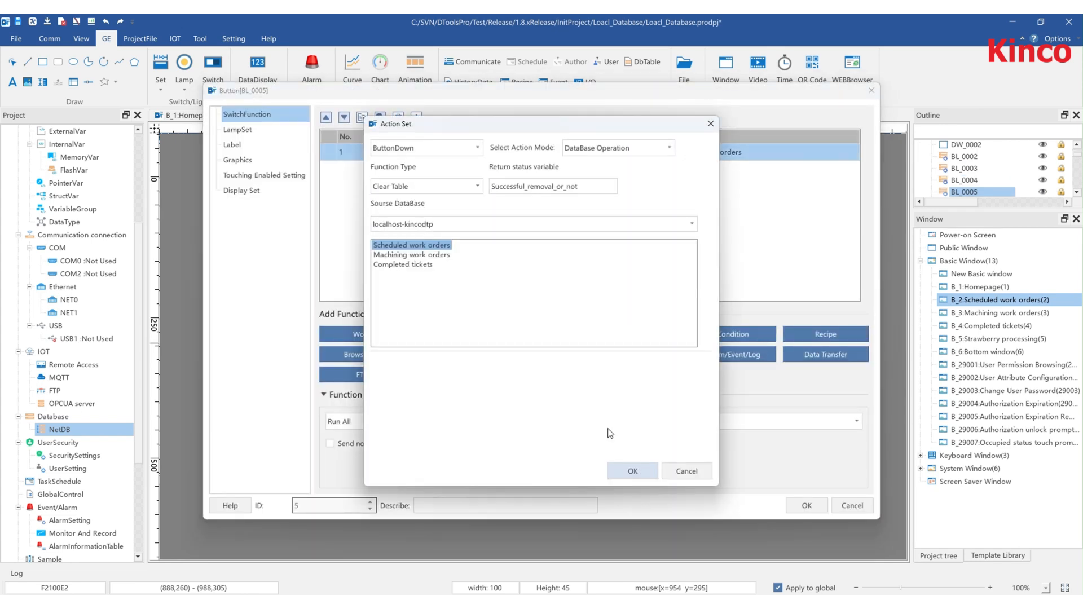
left_click(633, 471)
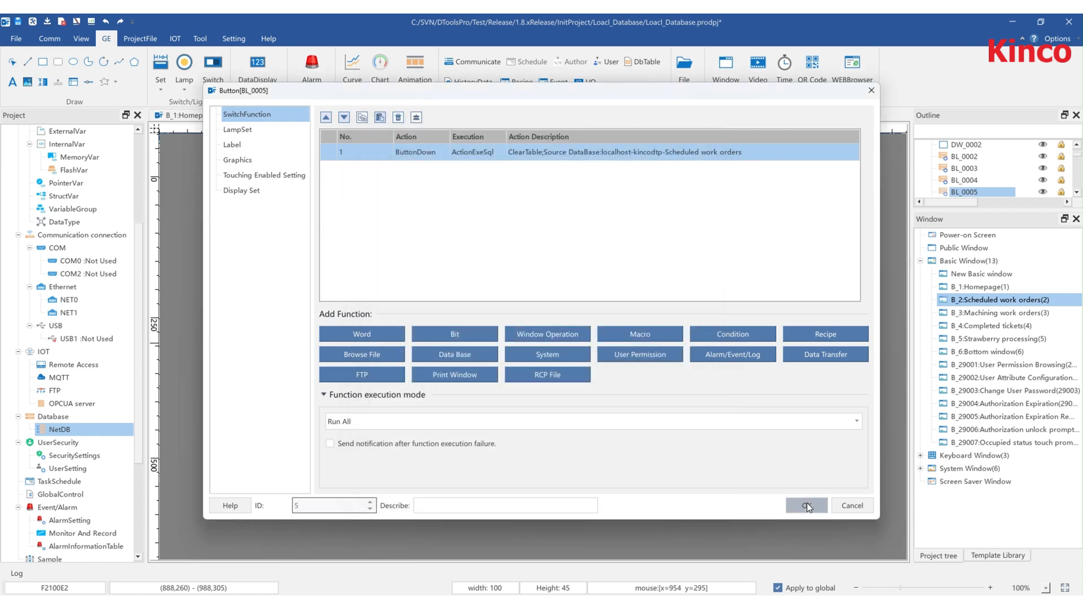
left_click(807, 506)
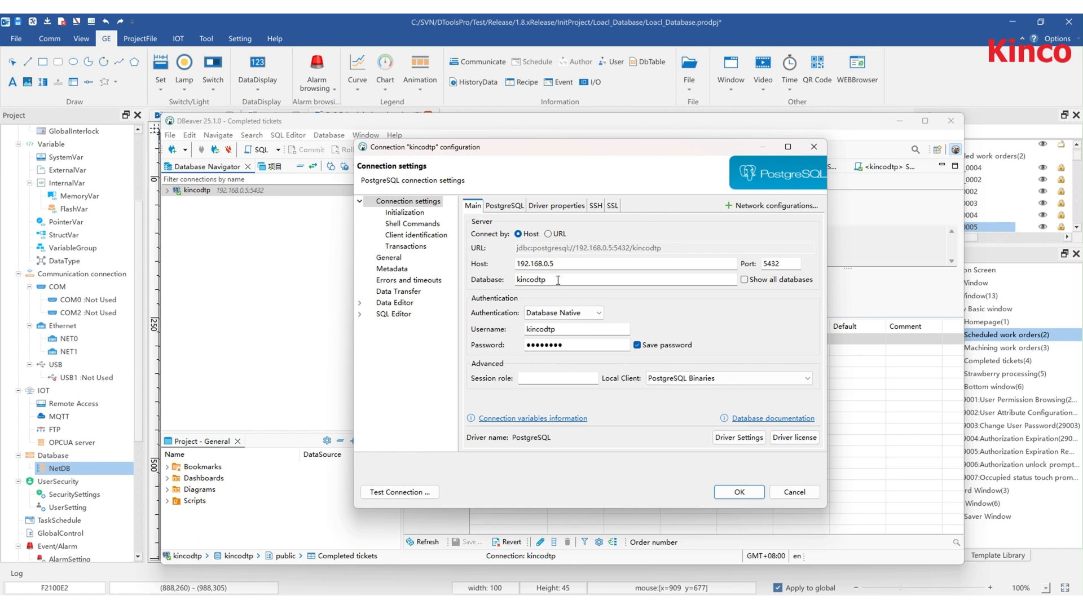
- Switch to DBeaver, check the kincodtp connection's host, database and user settings, and test the connection
left_click_drag(558, 281, 511, 279)
left_click_drag(546, 329, 505, 332)
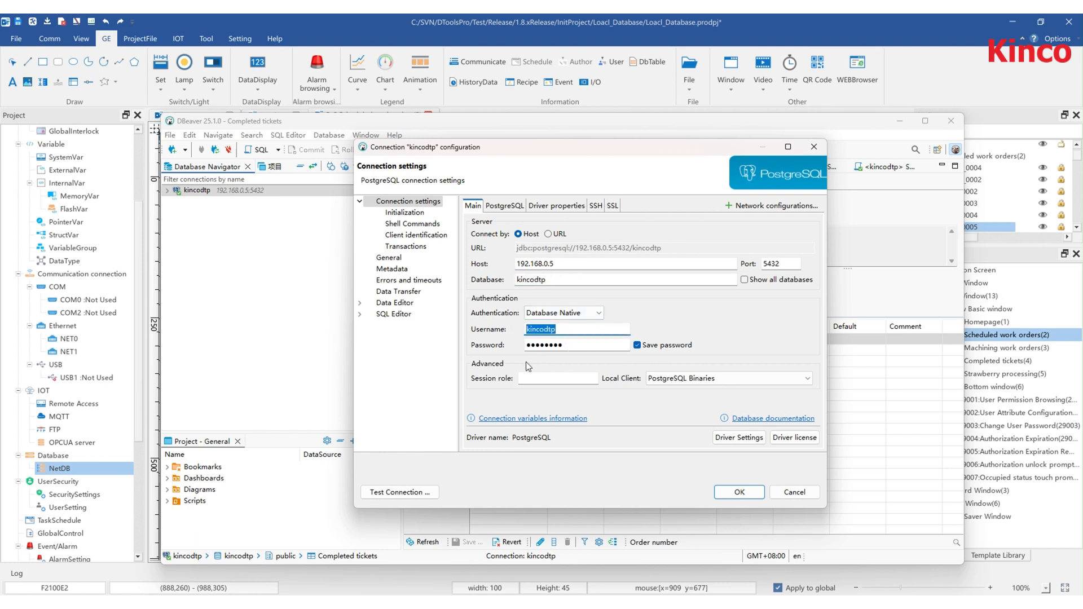
left_click(416, 492)
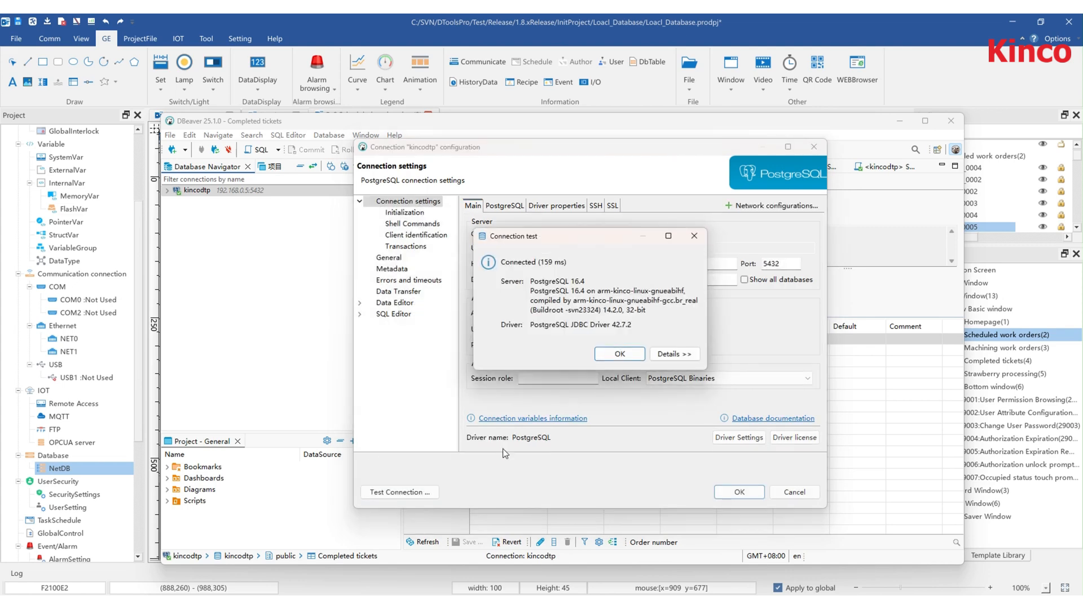
left_click(620, 354)
left_click(740, 492)
- Expand the kincodtp connection in the database navigator down to its tables
left_click(207, 192)
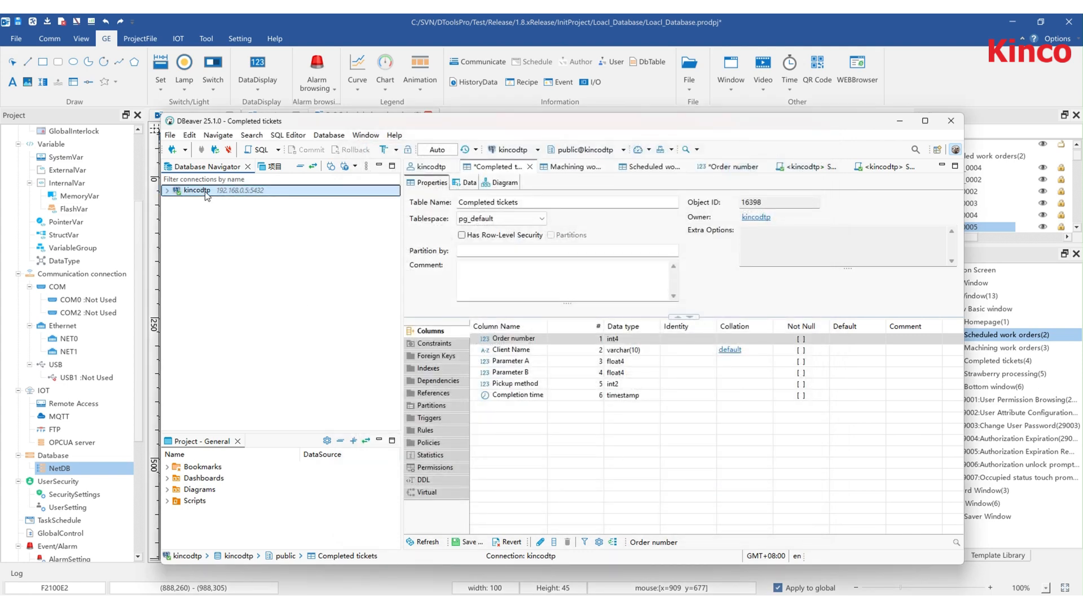
left_click(167, 190)
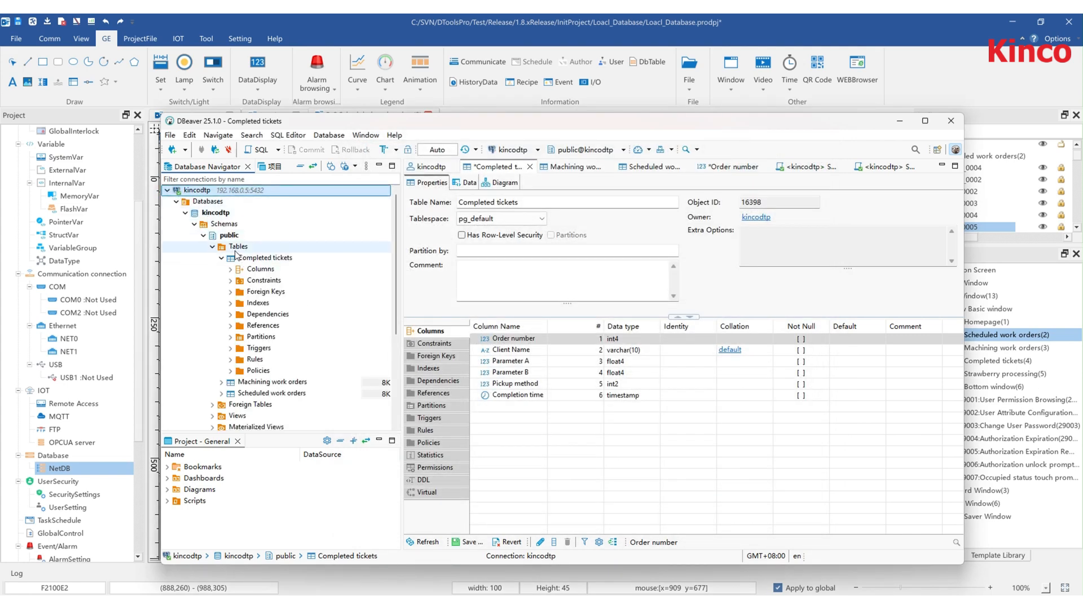
left_click(264, 258)
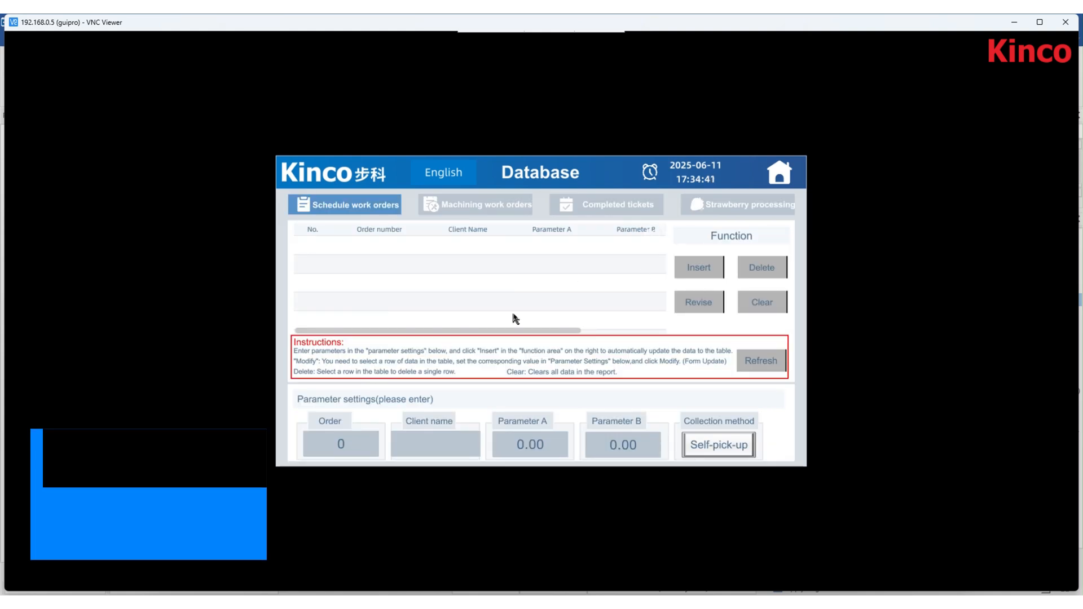
- On the HMI in VNC Viewer, enter order 1 and client name aaa in the parameter settings
left_click(356, 446)
left_click(394, 387)
left_click(468, 446)
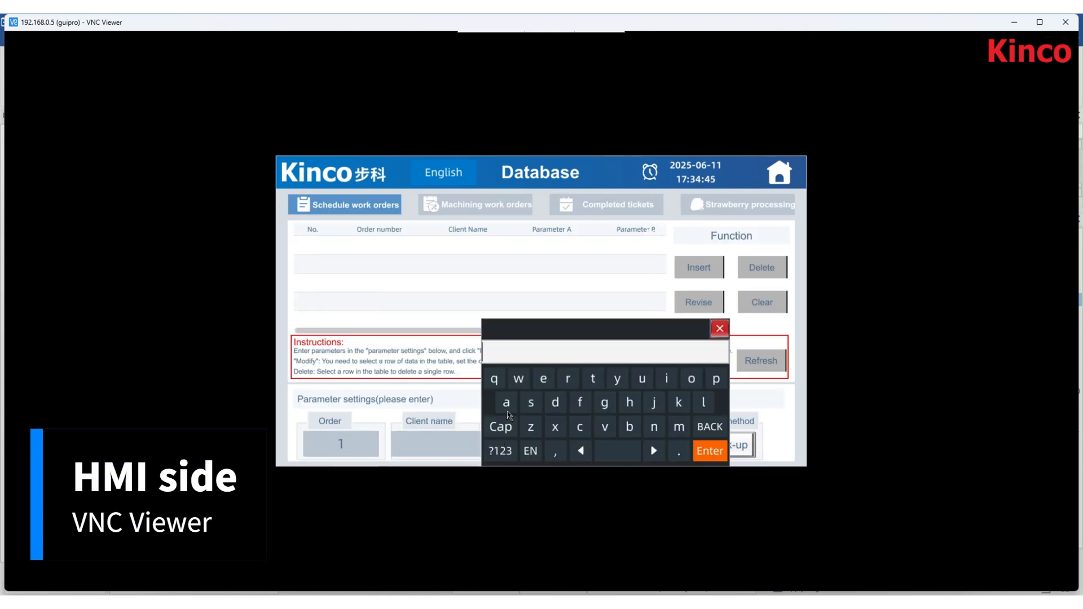
left_click(510, 405)
left_click(510, 405)
left_click(510, 405)
left_click(705, 450)
- Enter 123.45 as Parameter A on the HMI keypad
left_click(550, 449)
left_click(583, 386)
left_click(612, 385)
left_click(641, 385)
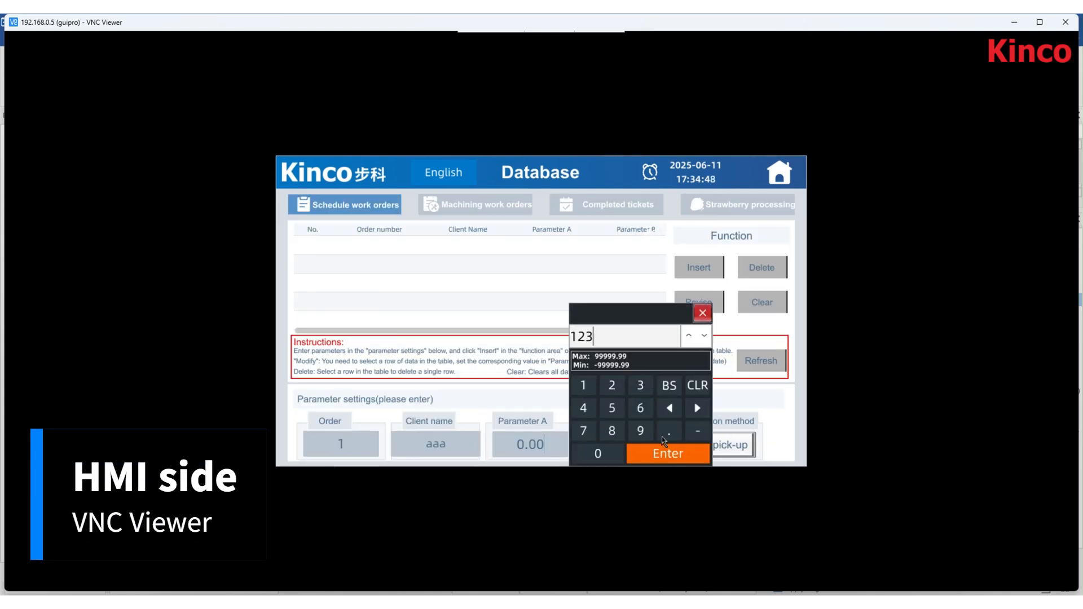
left_click(669, 430)
left_click(584, 408)
left_click(611, 408)
left_click(668, 454)
- Enter 12.34 as Parameter B and insert the record into the work orders table
left_click(648, 451)
left_click(676, 386)
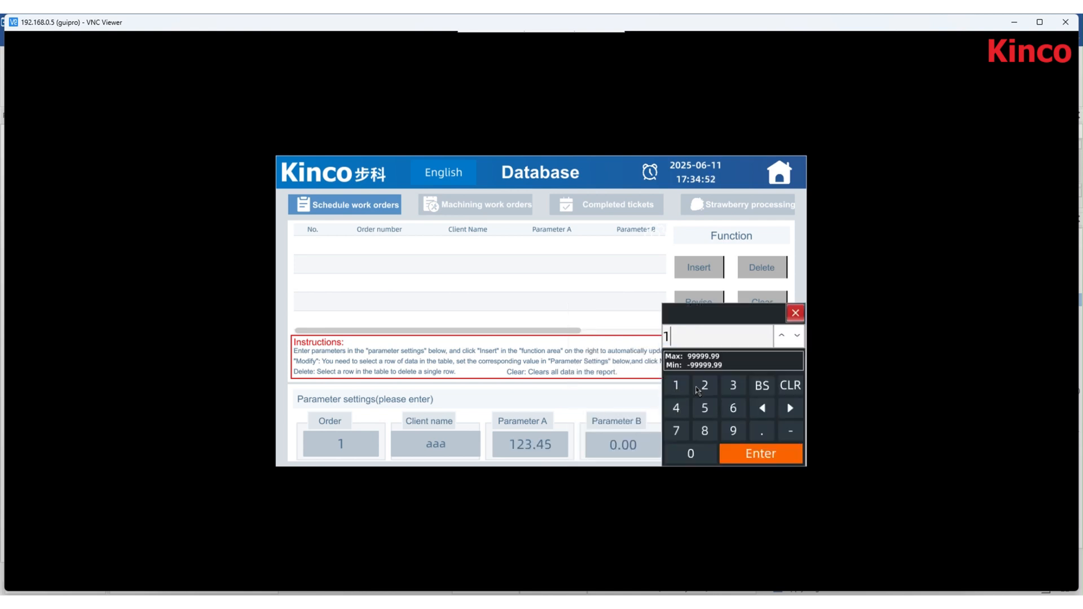
left_click(705, 385)
left_click(762, 431)
left_click(733, 385)
left_click(676, 408)
left_click(742, 463)
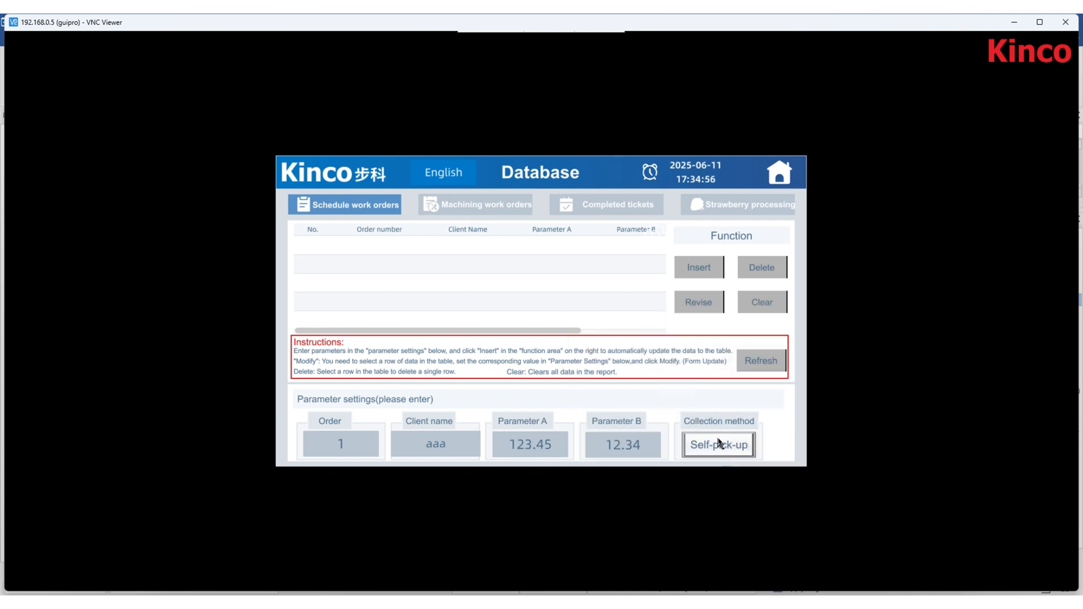
left_click(694, 280)
- Switch to DBeaver, open the Scheduled work orders table's data and refresh it
key("alt+Tab")
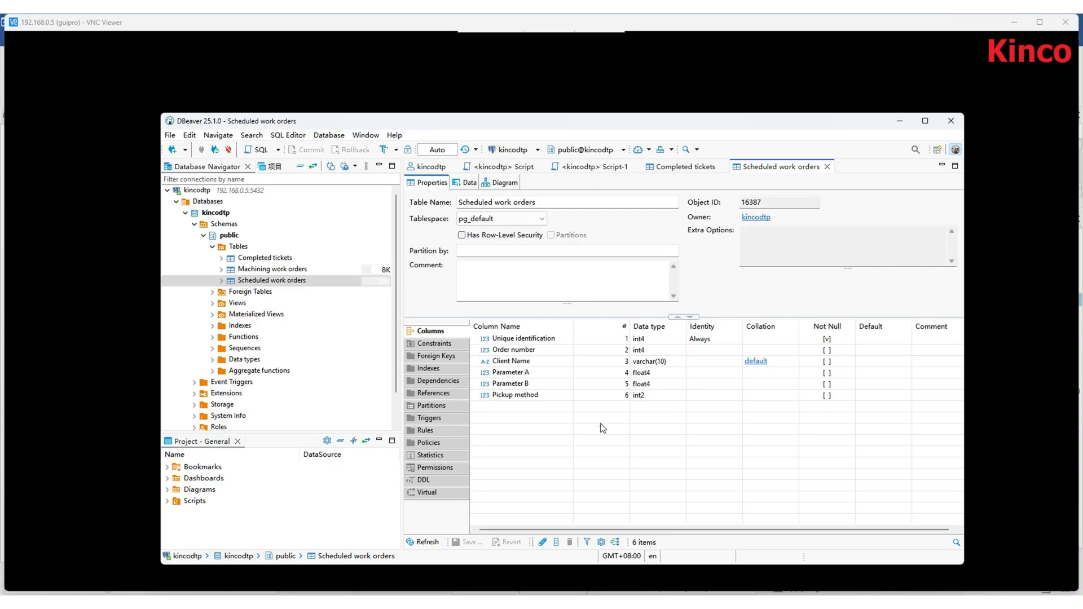
left_click(470, 183)
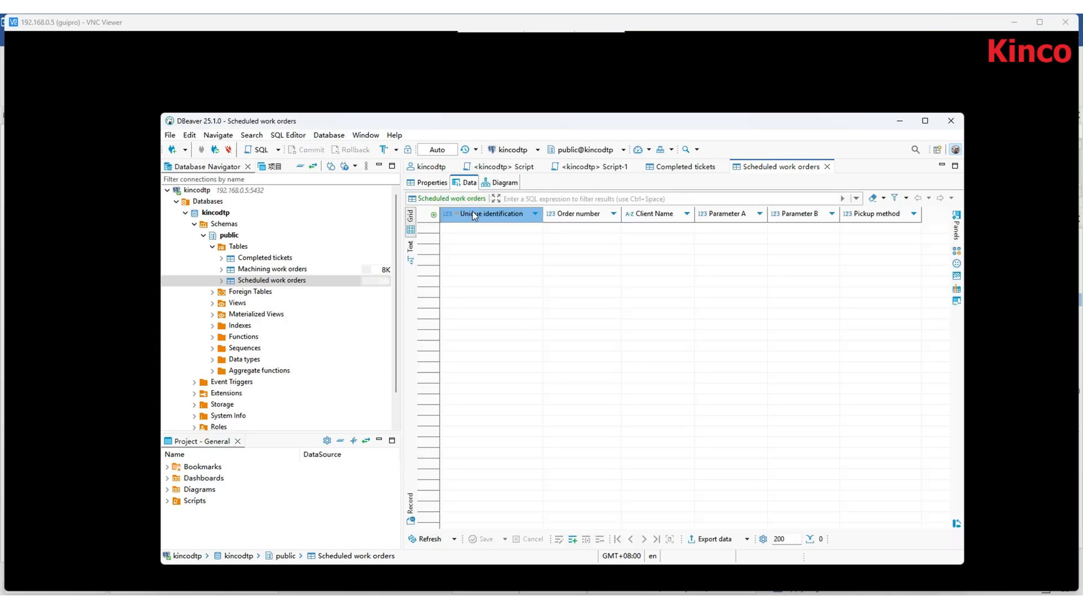
left_click(429, 539)
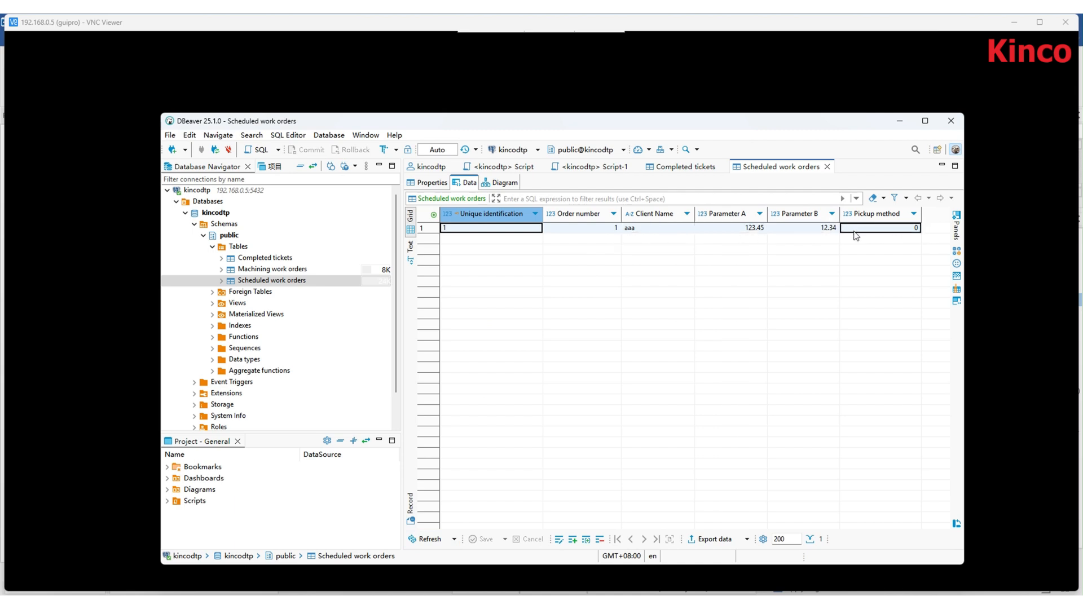
- Add a new row to Scheduled work orders with order number 2 and client name bbb
left_click(573, 540)
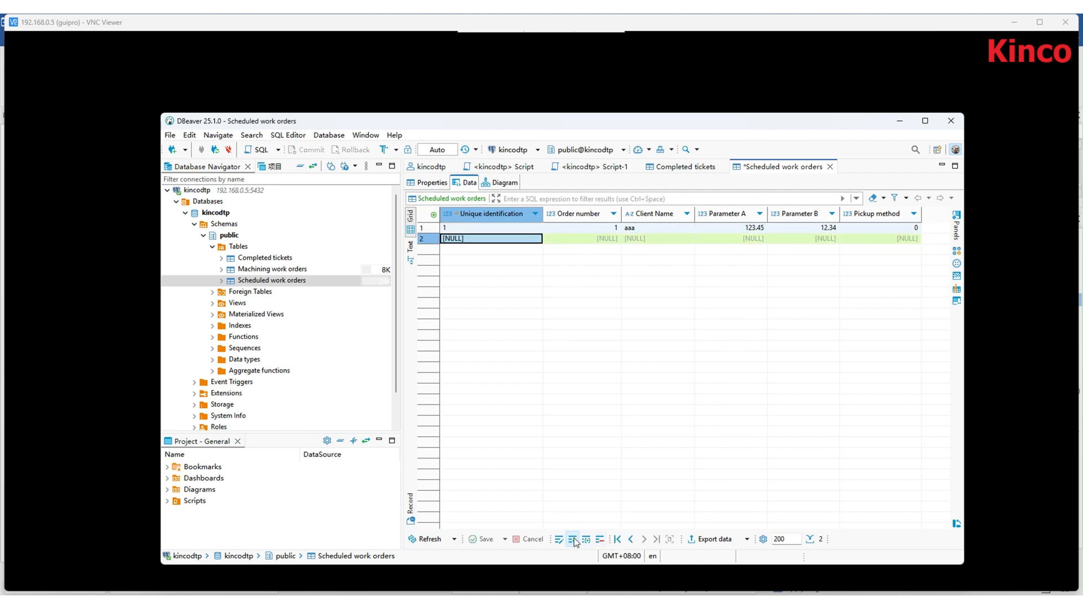
left_click(555, 242)
type("2")
left_click(655, 241)
type("b'b'")
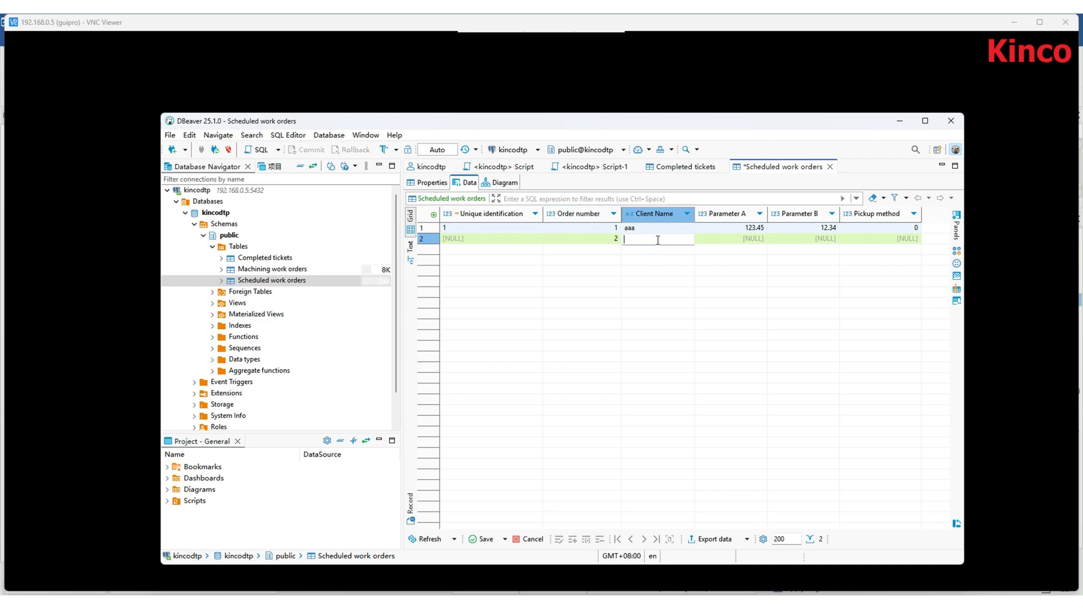
type("bbb")
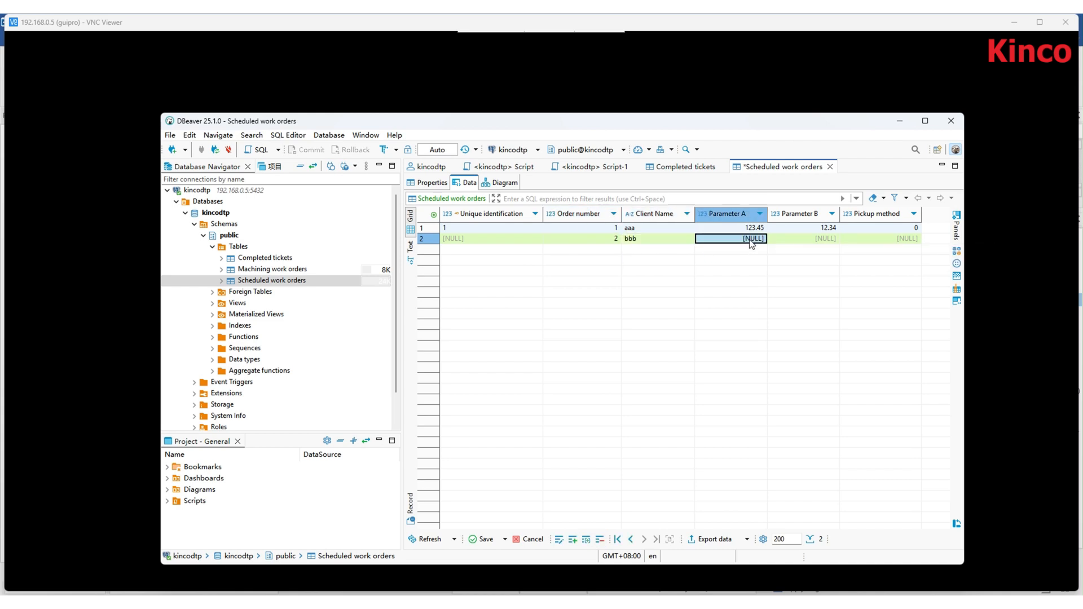
- Set the new row's Parameter A to 456.78, Parameter B to 45.67, pickup method 0, and save it
double_click(752, 239)
type("456.78")
double_click(830, 238)
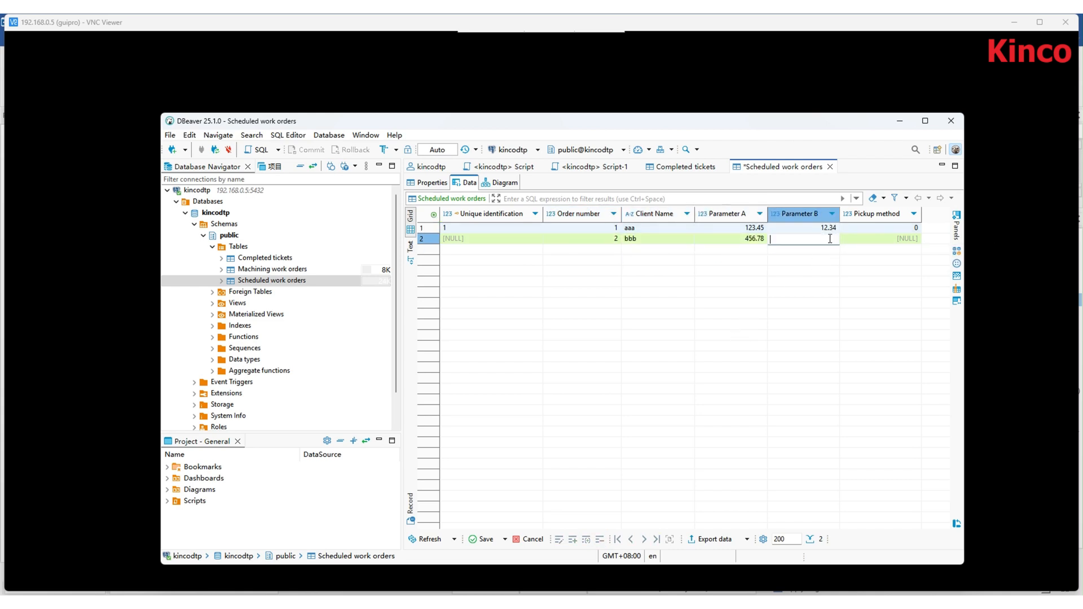
key("Return")
double_click(906, 243)
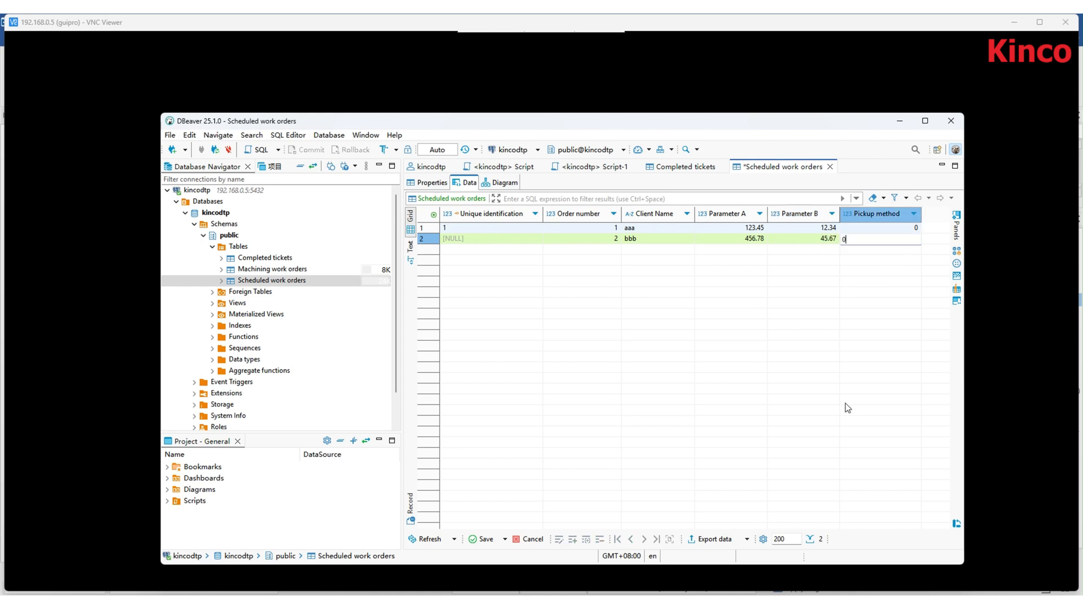
left_click(482, 542)
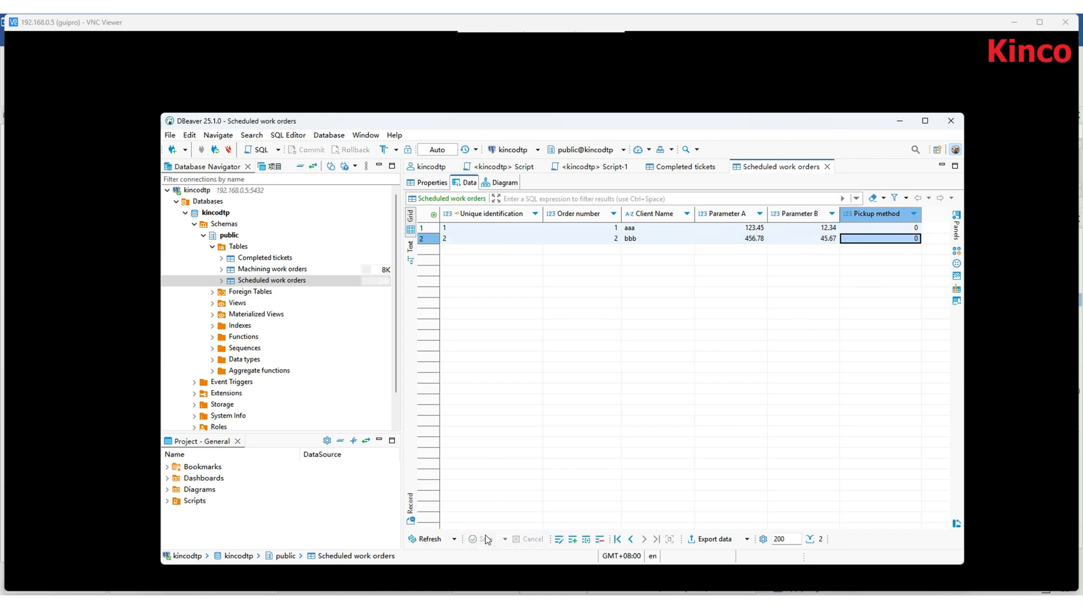
- Return to the HMI, refresh the work order table, and delete the bbb record
left_click(835, 564)
left_click(757, 364)
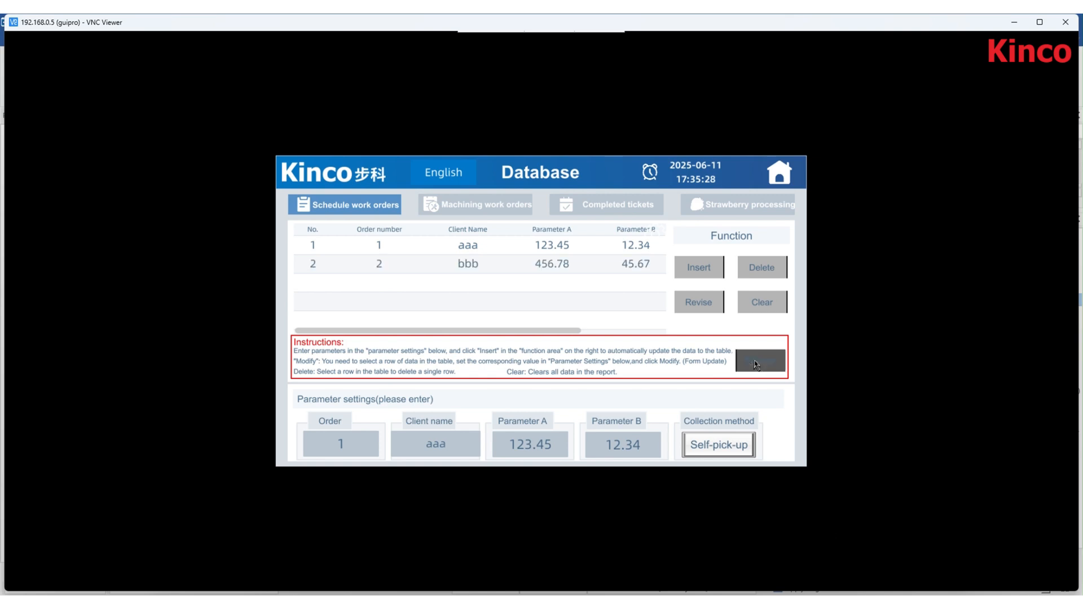
left_click(640, 267)
left_click(757, 273)
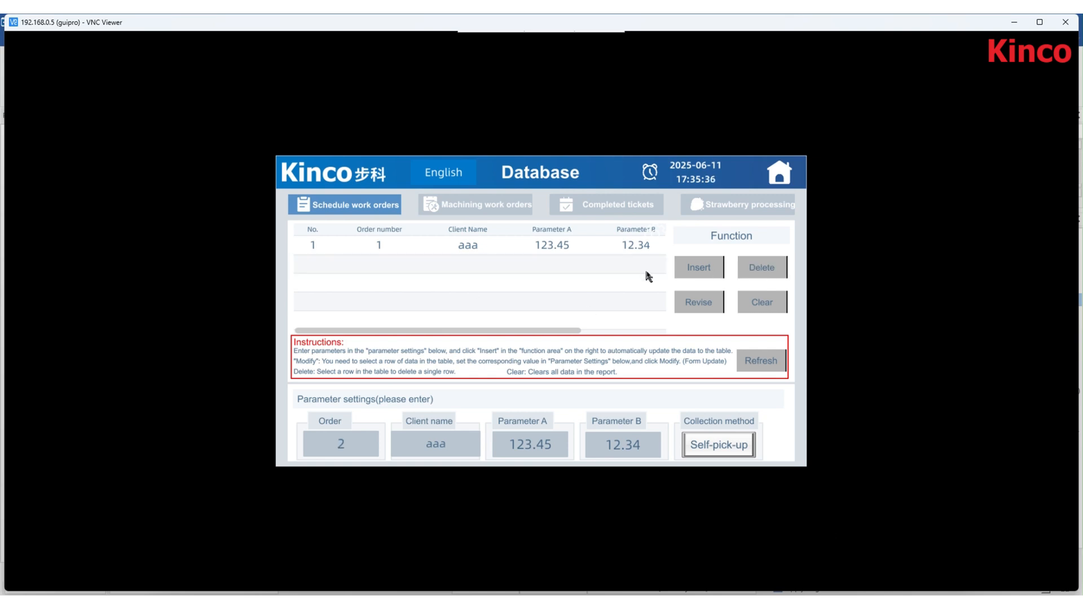
- Switch to DBeaver and refresh the Scheduled work orders data
key("alt+Tab")
left_click(434, 537)
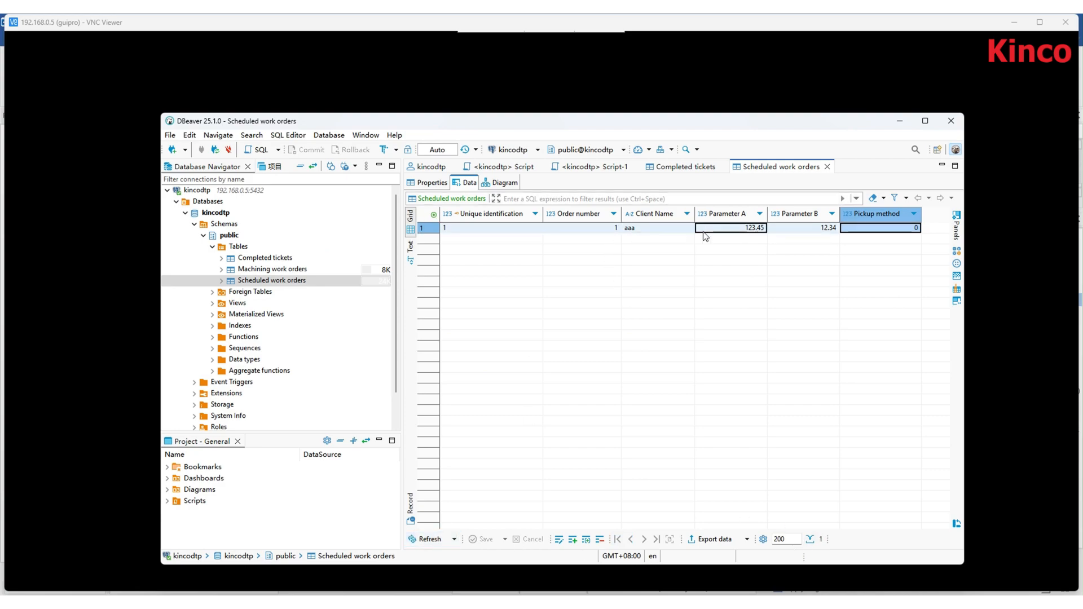